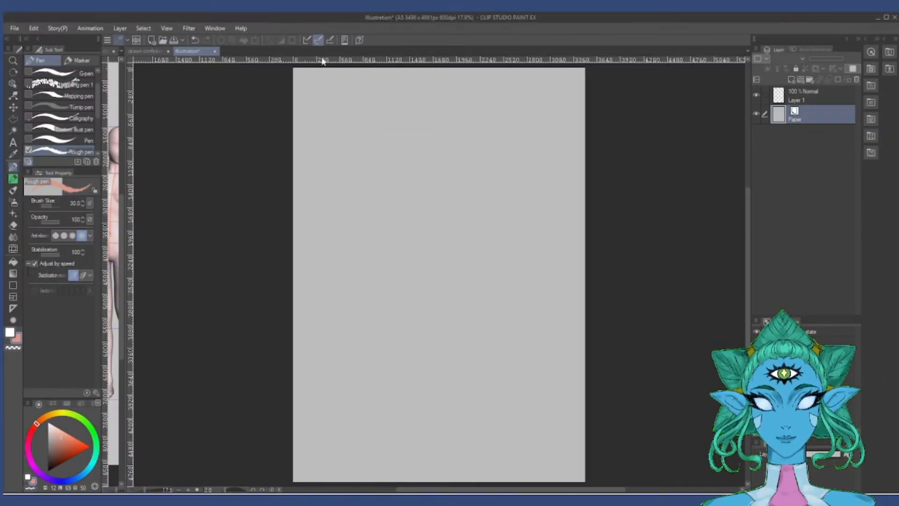
Open the Entire body pose materials and show all the materials in that folder.
click(209, 31)
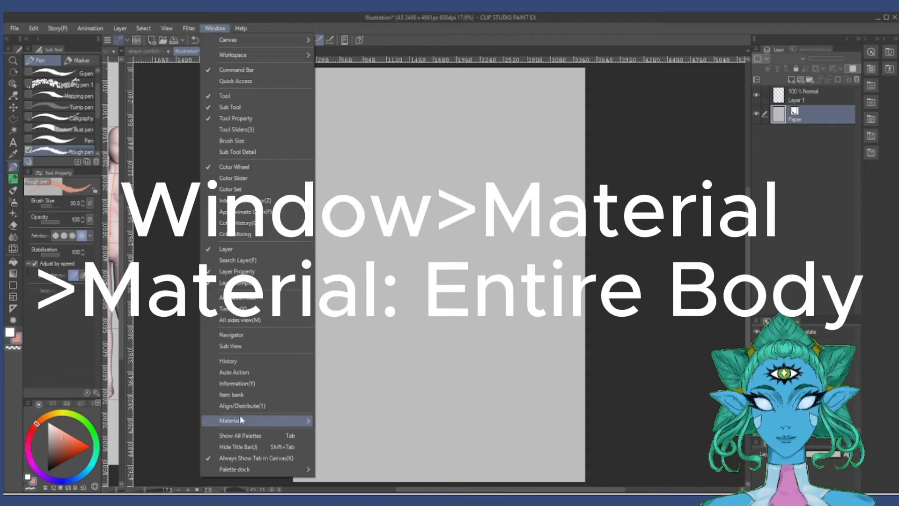
mouse_move(240, 421)
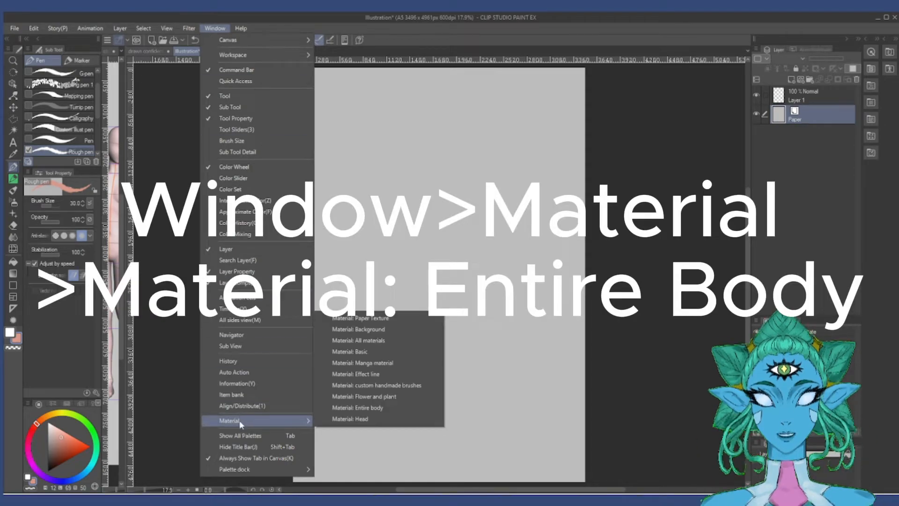
click(356, 408)
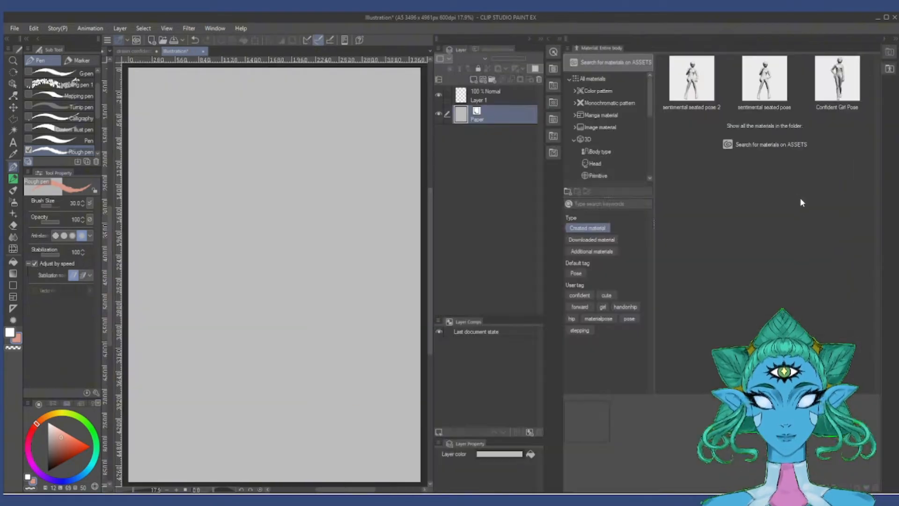
scroll(616, 97, down, 2)
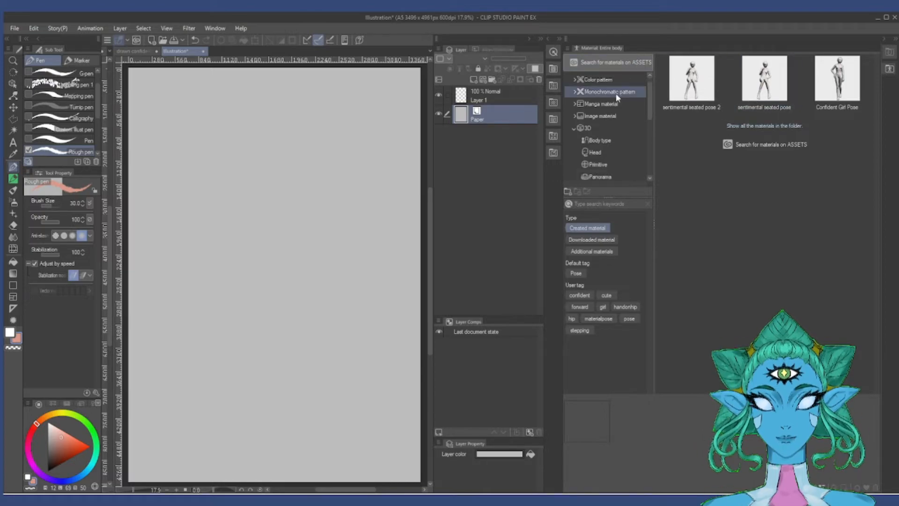
scroll(615, 93, down, 5)
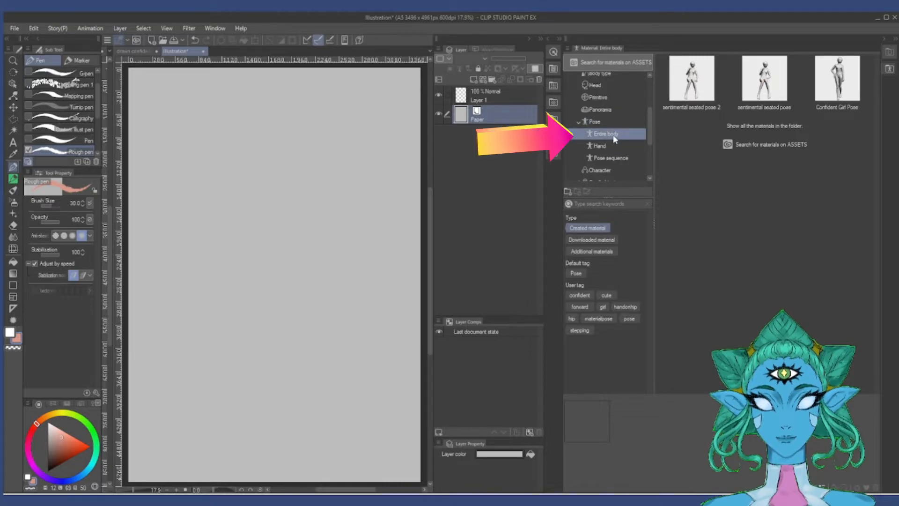
click(759, 125)
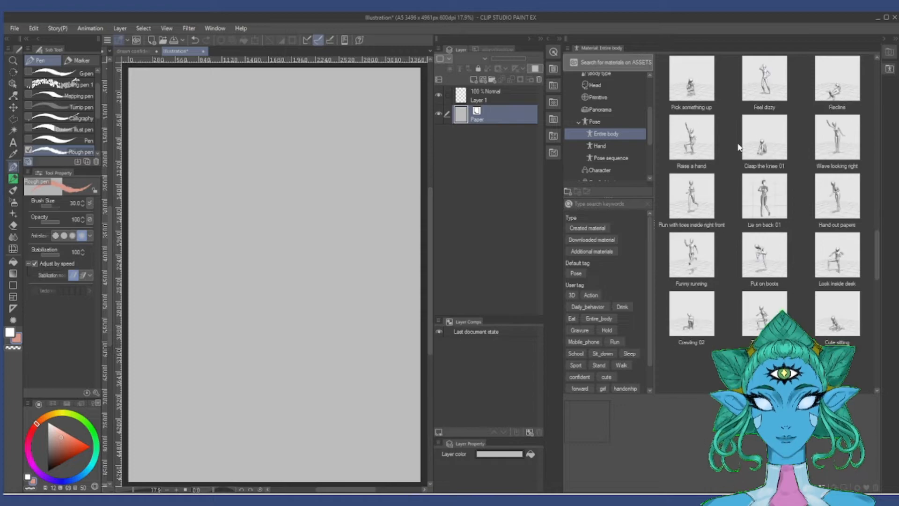
scroll(739, 148, down, 3)
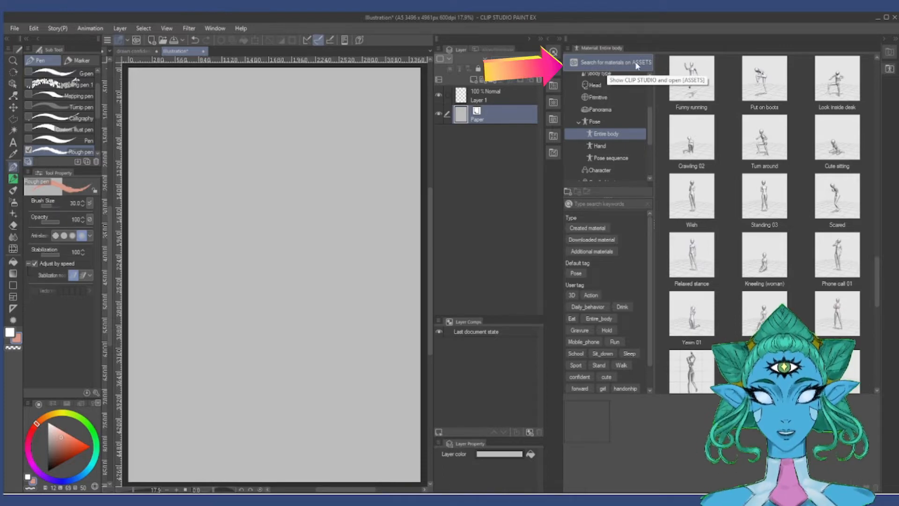
Switch to Clip Studio Assets and search for "jumping girl".
click(622, 65)
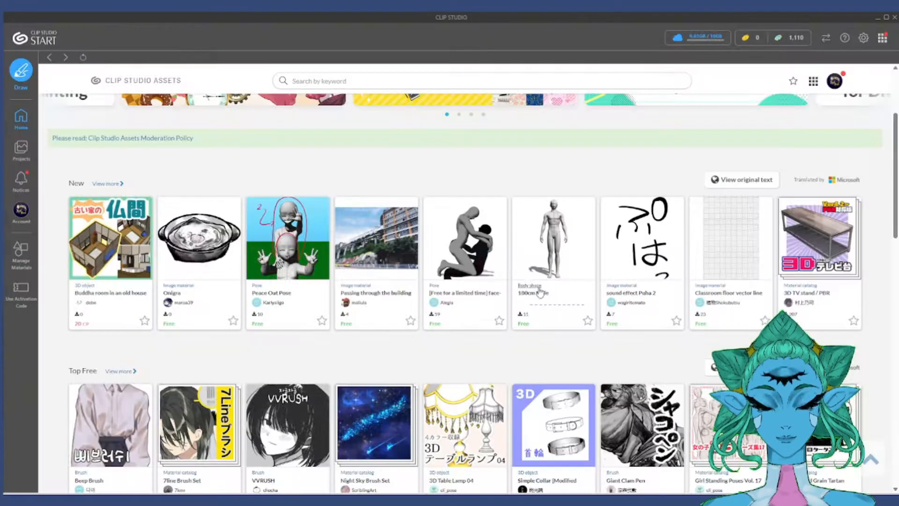
scroll(535, 267, down, 3)
scroll(536, 267, down, 2)
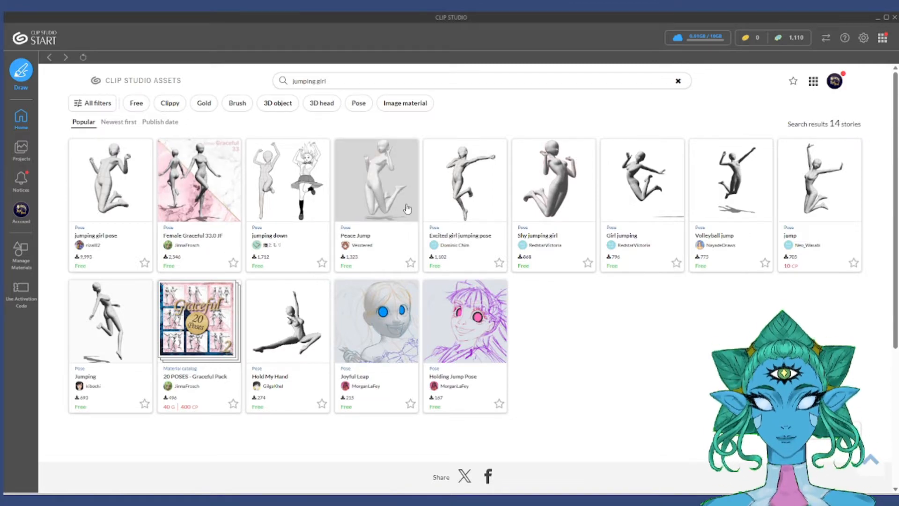
Download the free pose material "Shy jumping girl" from the search results.
click(568, 190)
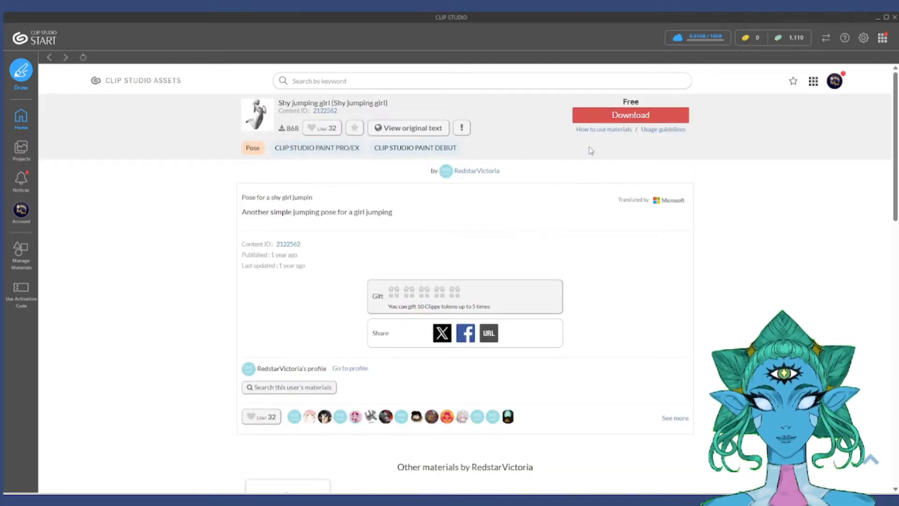
click(676, 115)
click(611, 302)
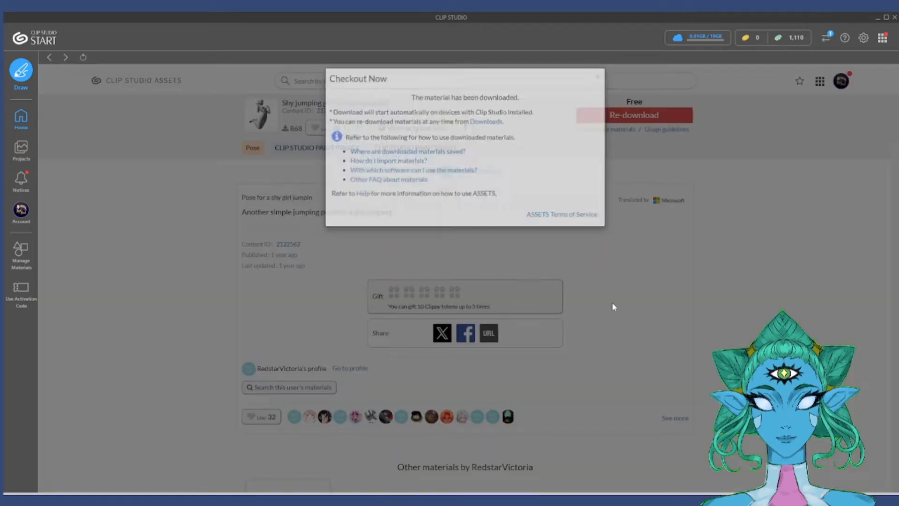
Switch back to Clip Studio Paint and open the Download folder of the materials.
key(alt+Tab)
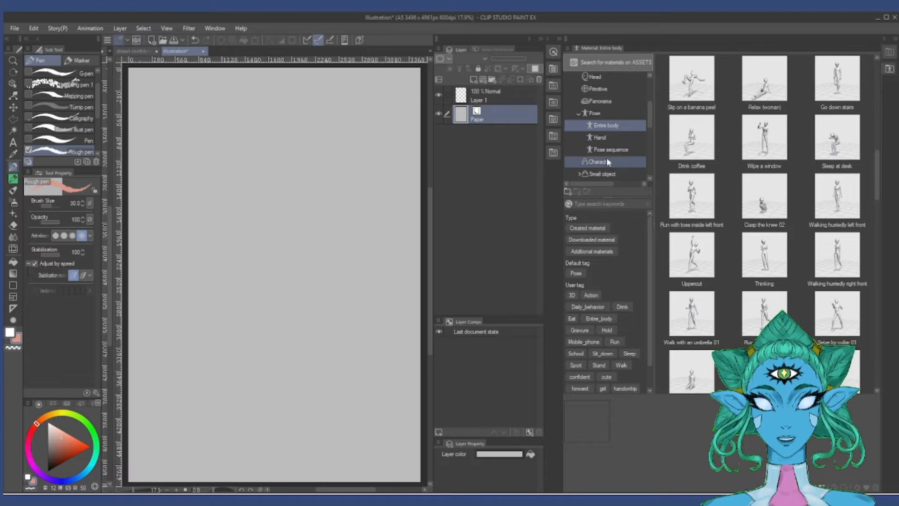
scroll(616, 117, down, 3)
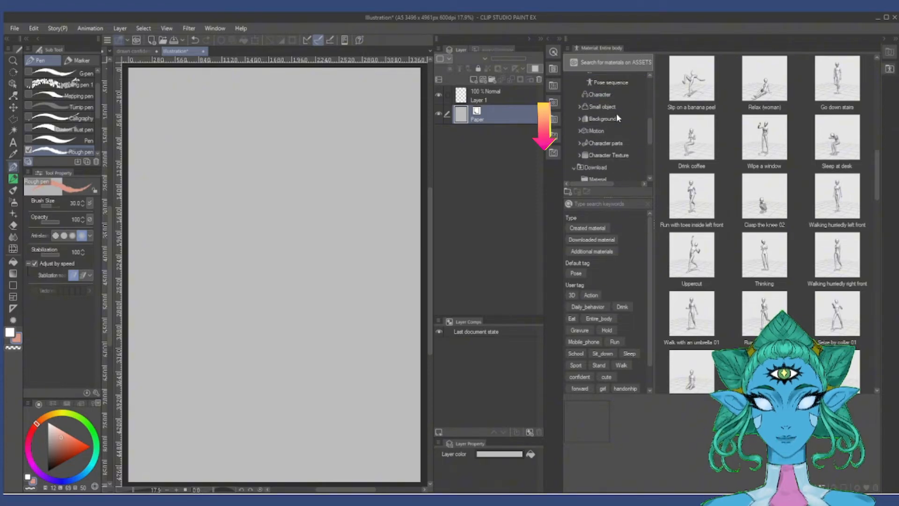
scroll(616, 117, down, 2)
click(596, 123)
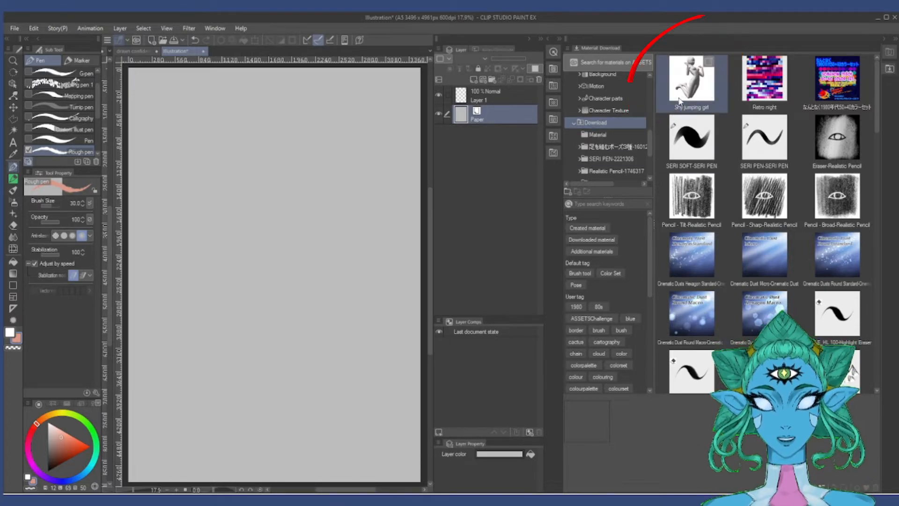
Move the downloaded "Shy jumping girl" pose into the Entire body folder under Pose and show that folder's materials.
scroll(615, 137, up, 2)
scroll(615, 138, up, 3)
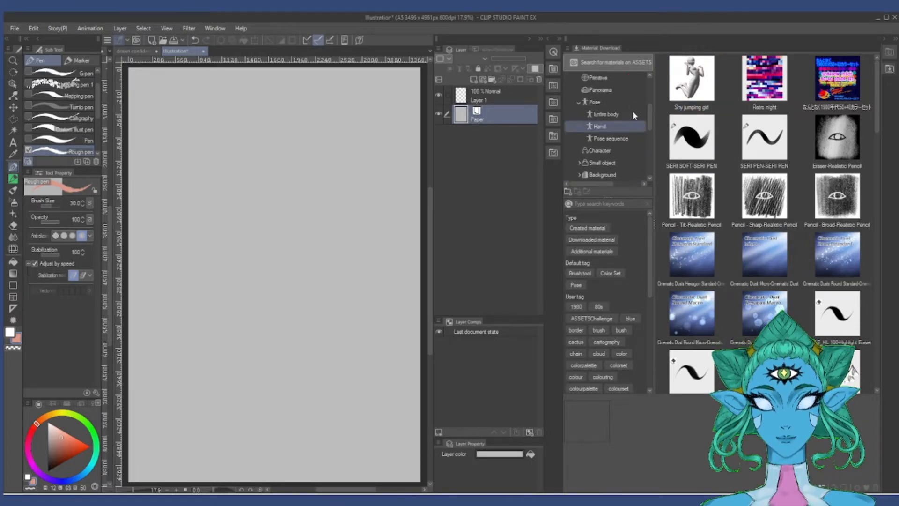
drag(689, 81, 616, 114)
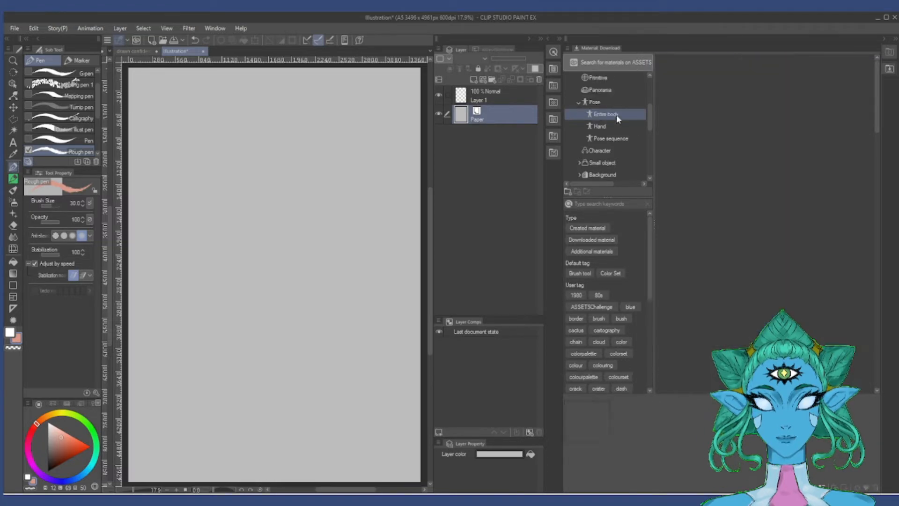
click(714, 202)
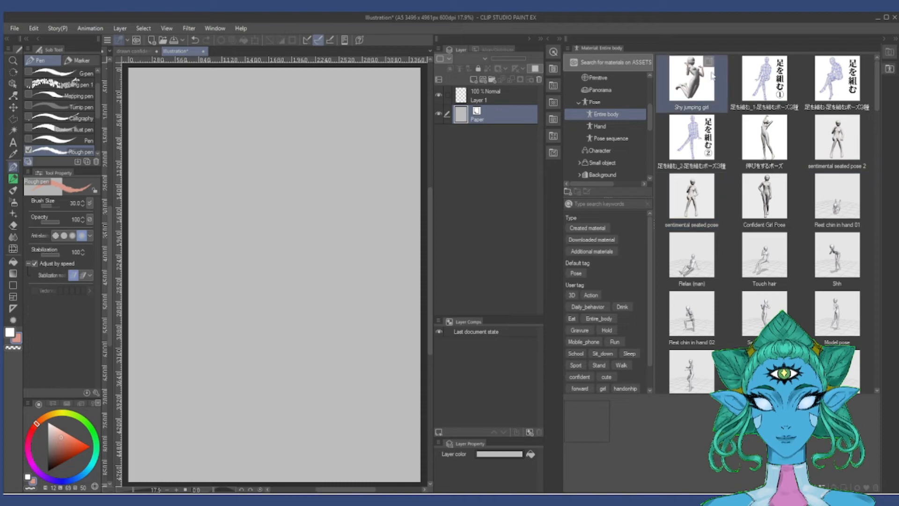
Place the "Shy jumping girl" pose on the canvas as a 3D drawing figure and set its sex to Female.
drag(692, 82, 252, 243)
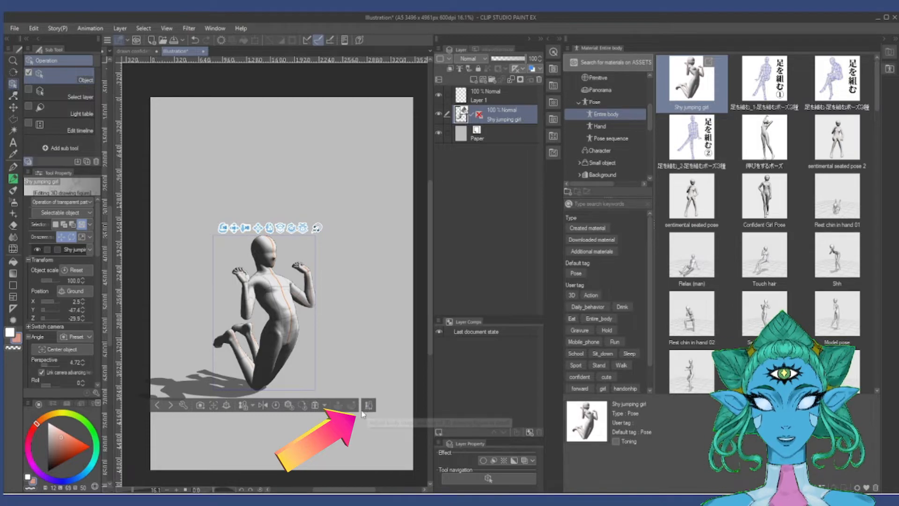
click(368, 405)
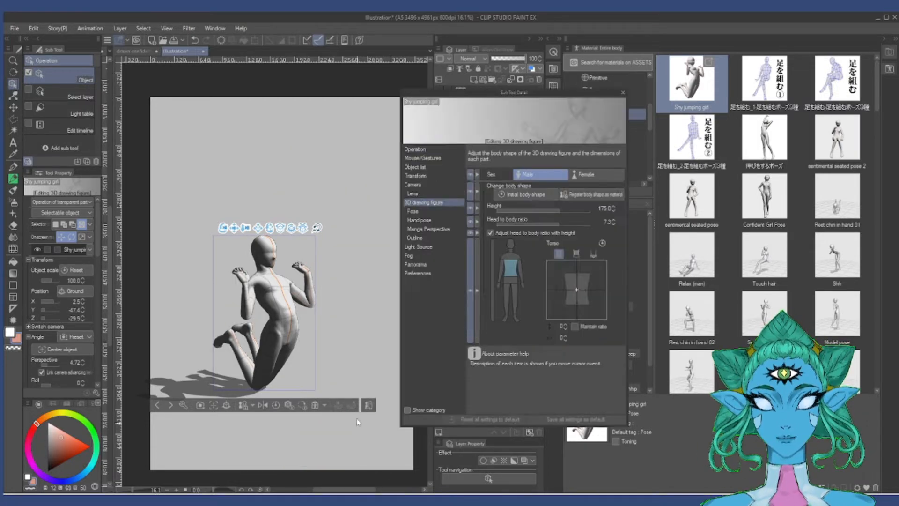
click(596, 174)
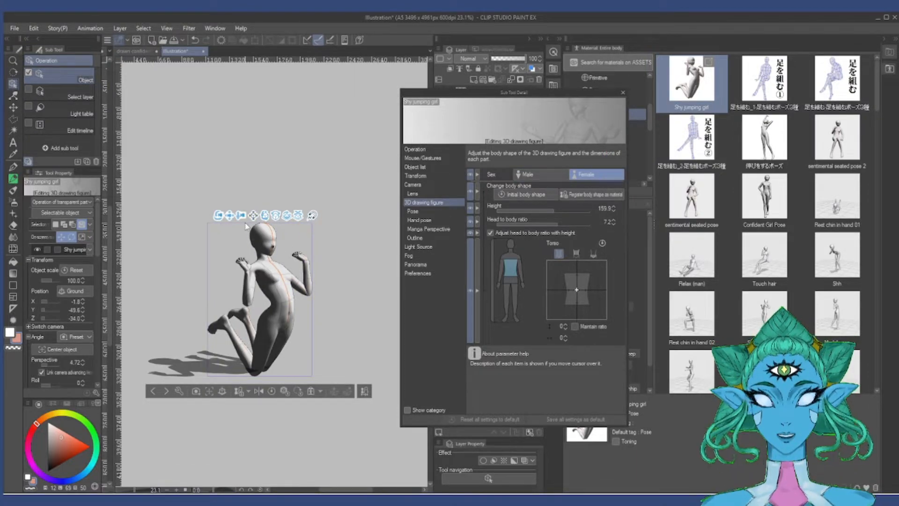
Adjust the camera and lift and rotate the jumping figure so it floats above the ground in three-quarter view.
drag(254, 217, 315, 252)
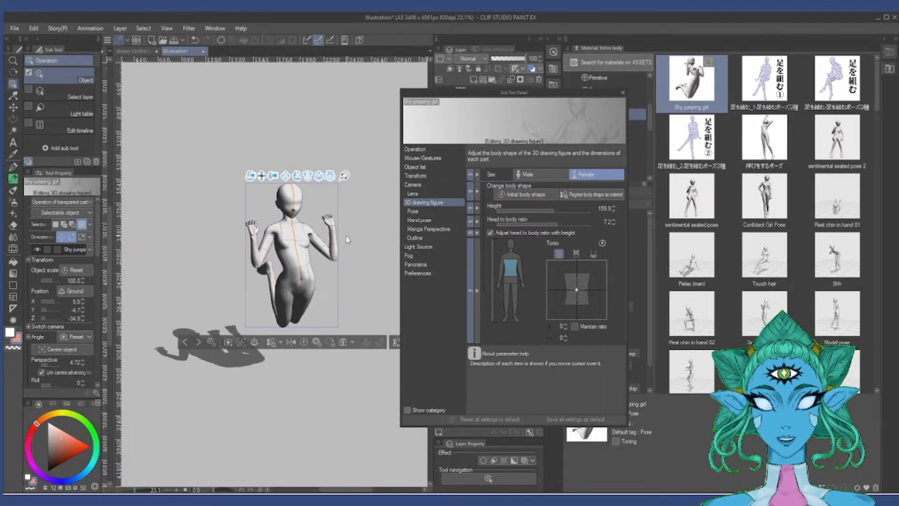
drag(348, 239, 322, 242)
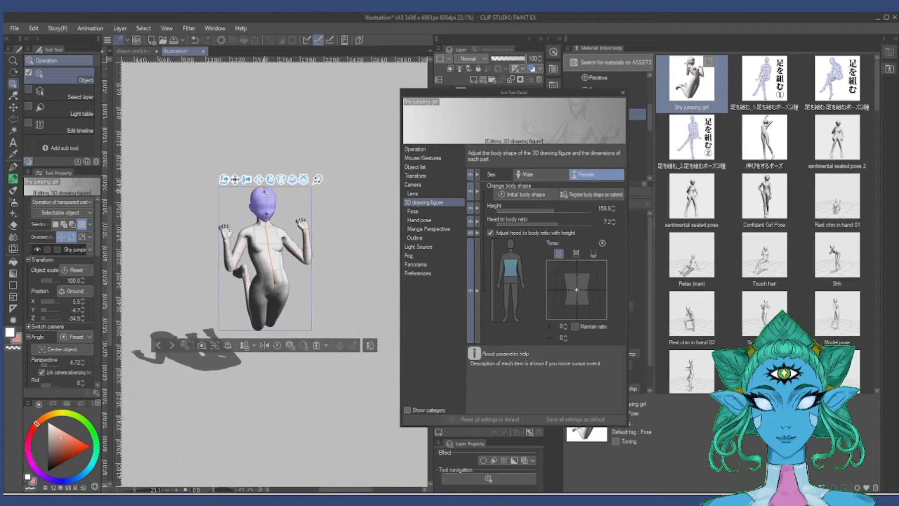
mouse_move(383, 248)
mouse_down()
mouse_move(392, 286)
mouse_move(355, 192)
mouse_move(391, 282)
mouse_move(386, 229)
mouse_move(385, 238)
mouse_up()
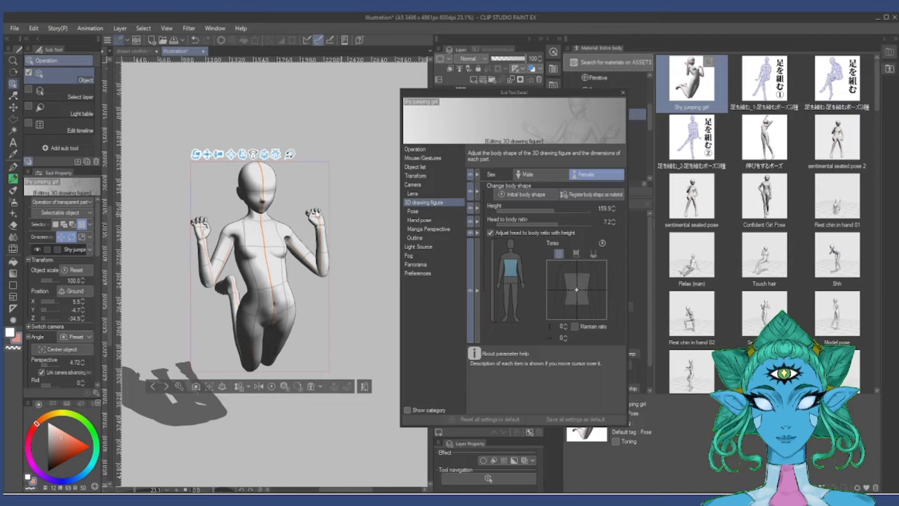
drag(254, 155, 351, 243)
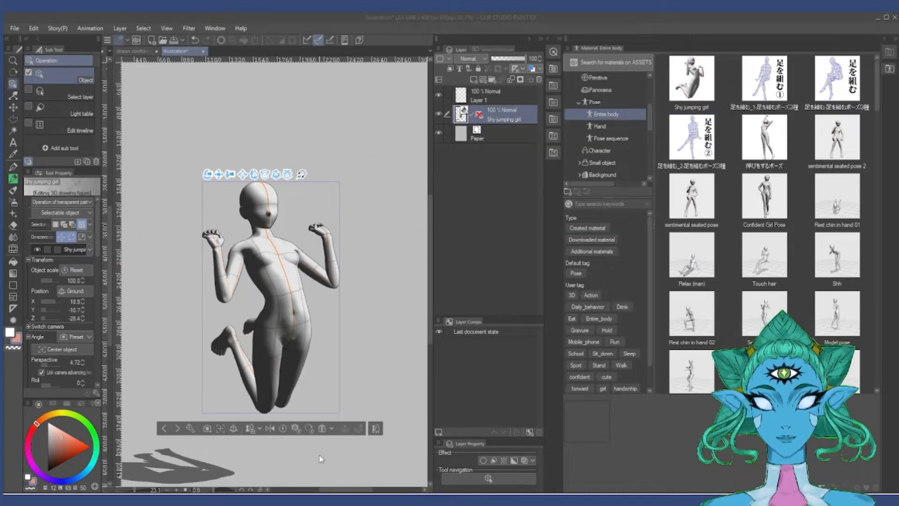
Apply the stretching pose material "伸びをするポーズ" to the figure.
click(332, 429)
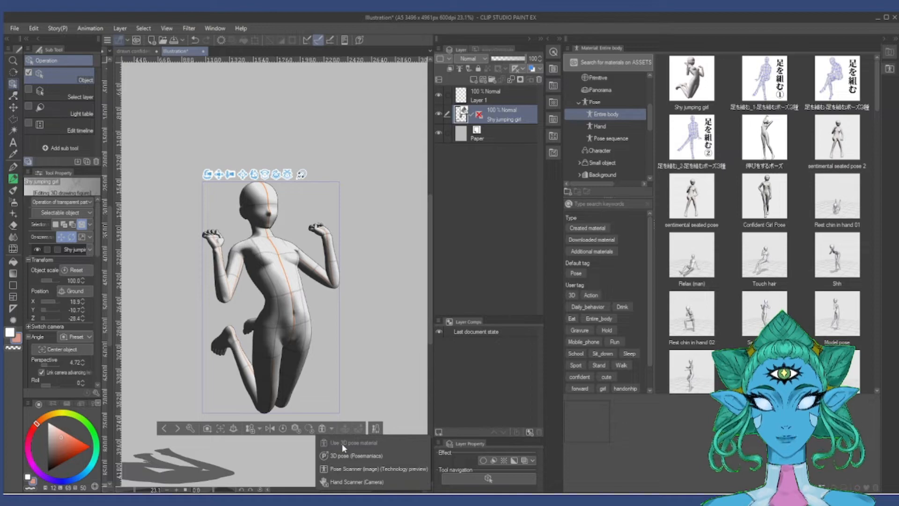
click(341, 443)
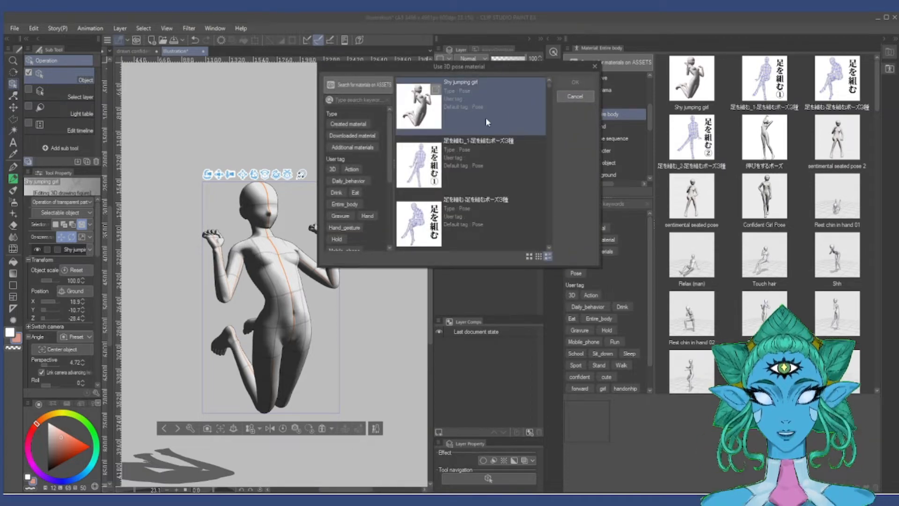
scroll(485, 117, down, 4)
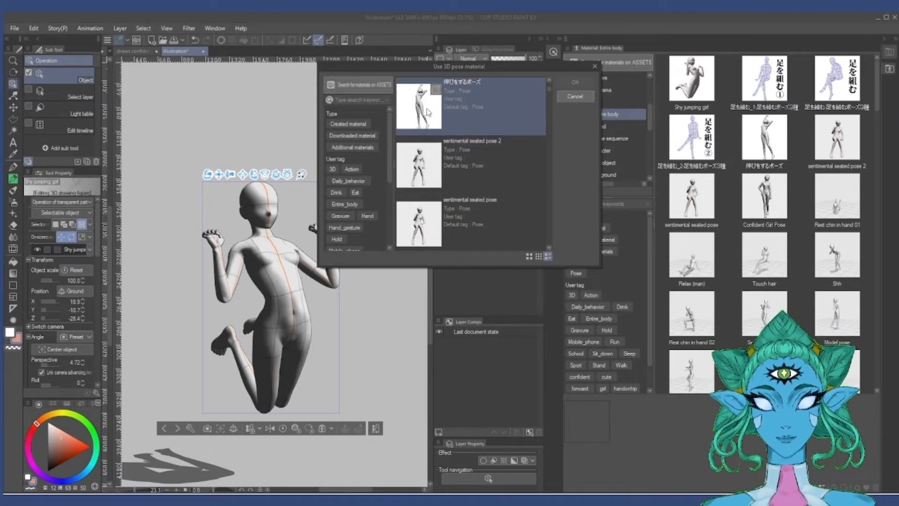
click(427, 112)
click(575, 82)
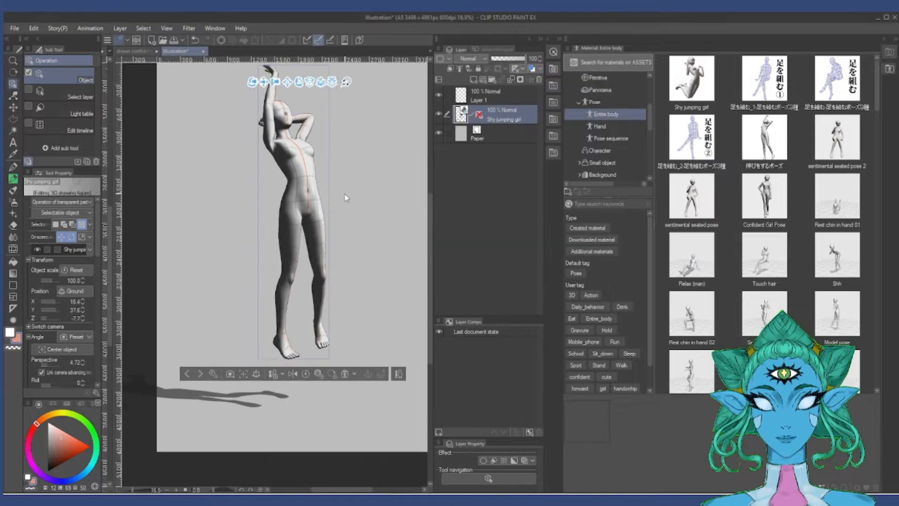
Ground the stretching figure so its feet stand on the floor, and center it in the camera view.
scroll(345, 197, up, 1)
scroll(252, 420, down, 1)
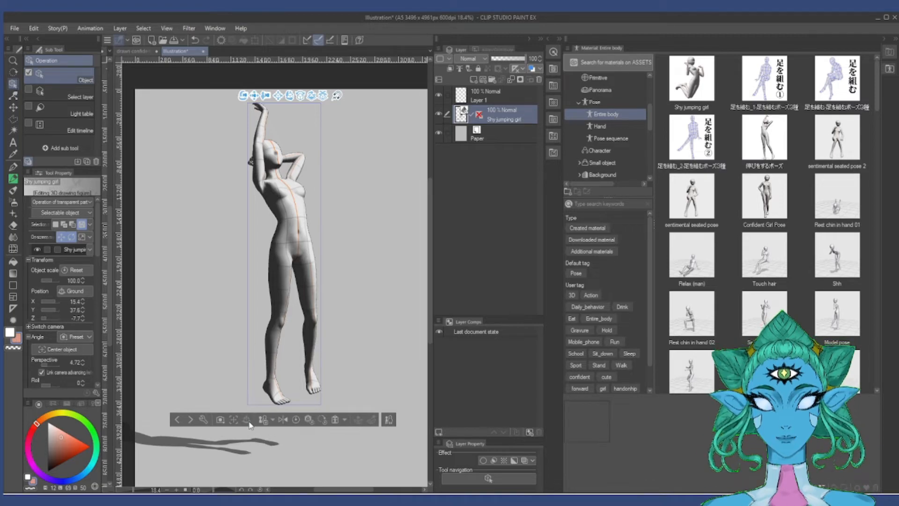
click(249, 422)
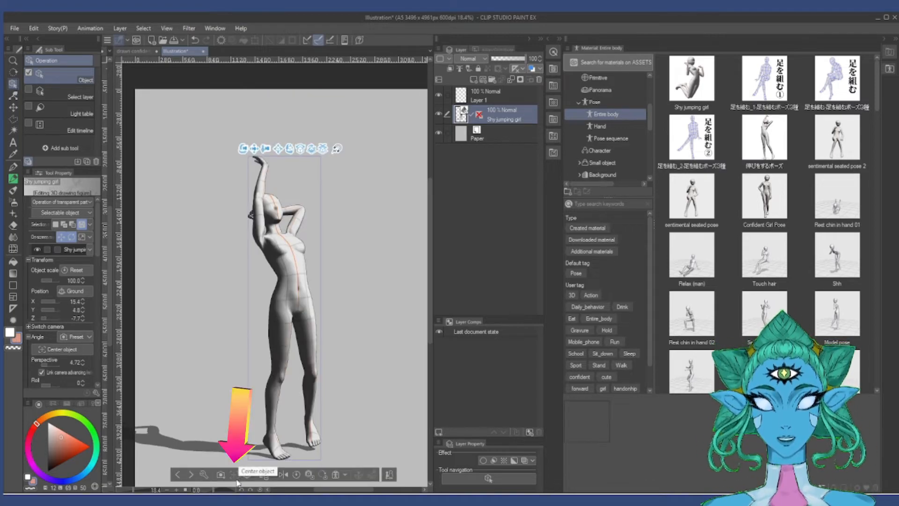
click(237, 477)
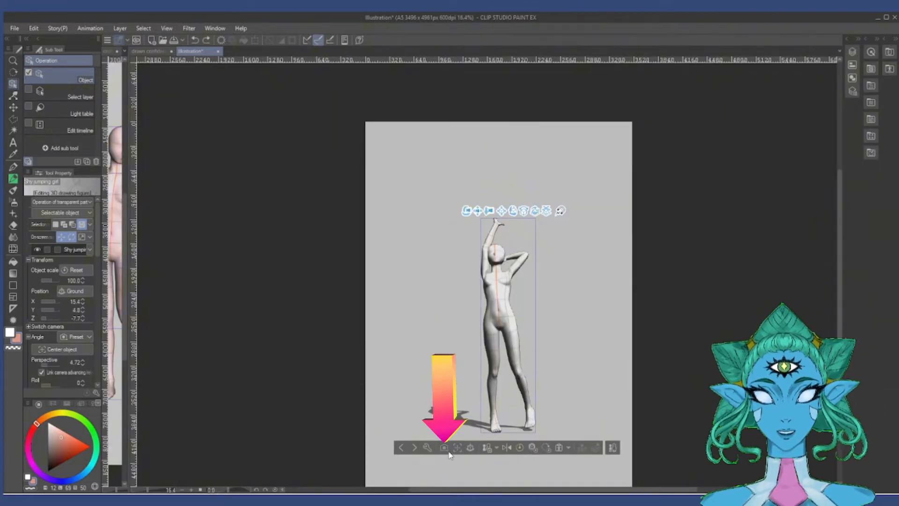
Try a head close-up and a full-body back view from the preset camera angles.
click(444, 447)
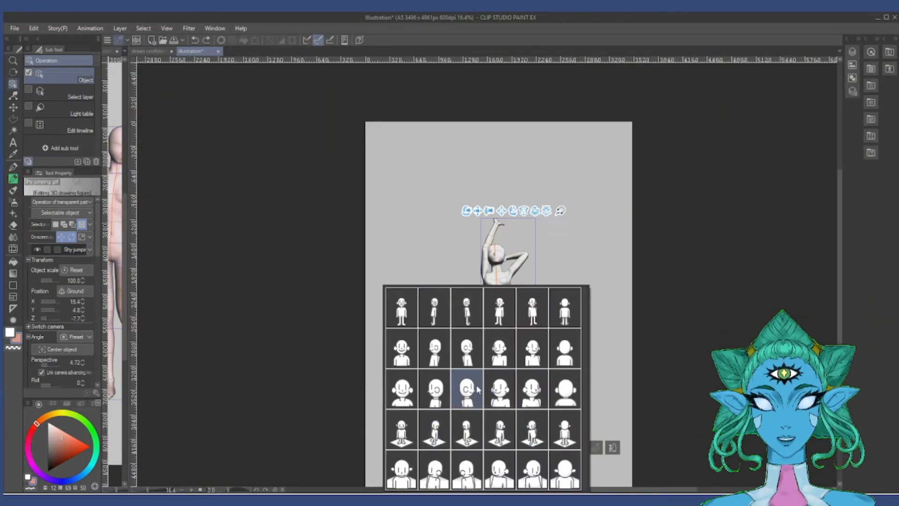
click(499, 389)
click(648, 339)
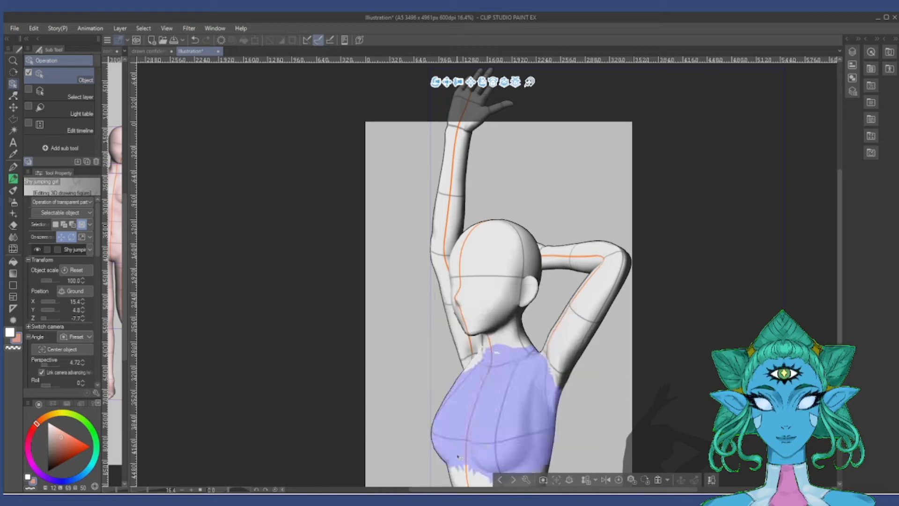
click(542, 479)
click(566, 314)
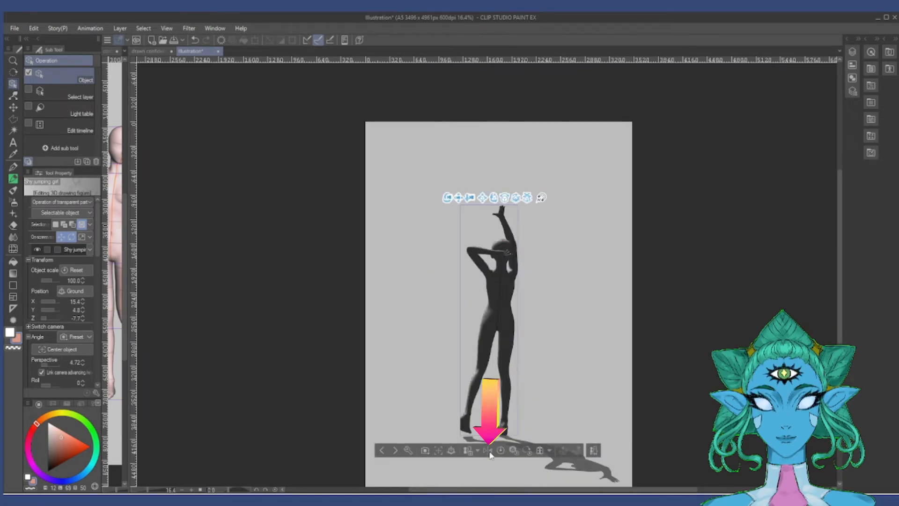
Flip the stretching figure's pose horizontally.
click(489, 454)
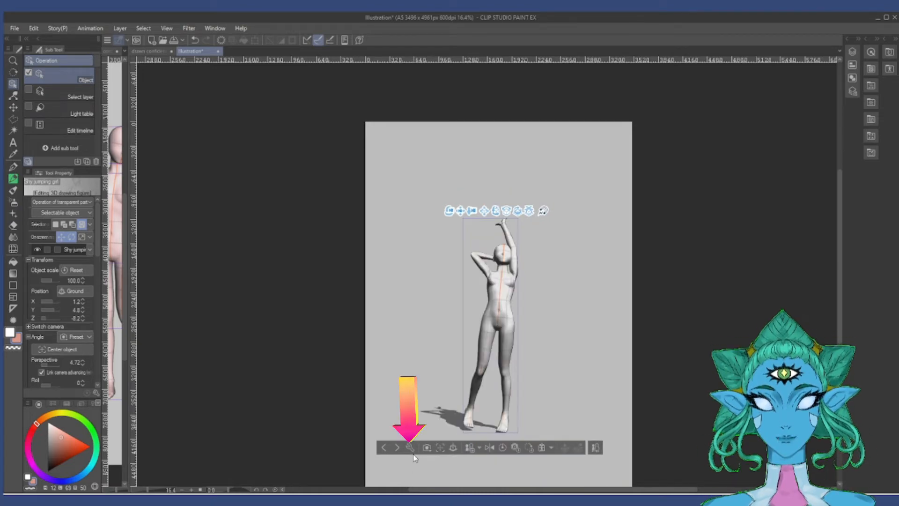
Open the figure's detailed settings and review the Transform, Camera and Lens options.
click(410, 448)
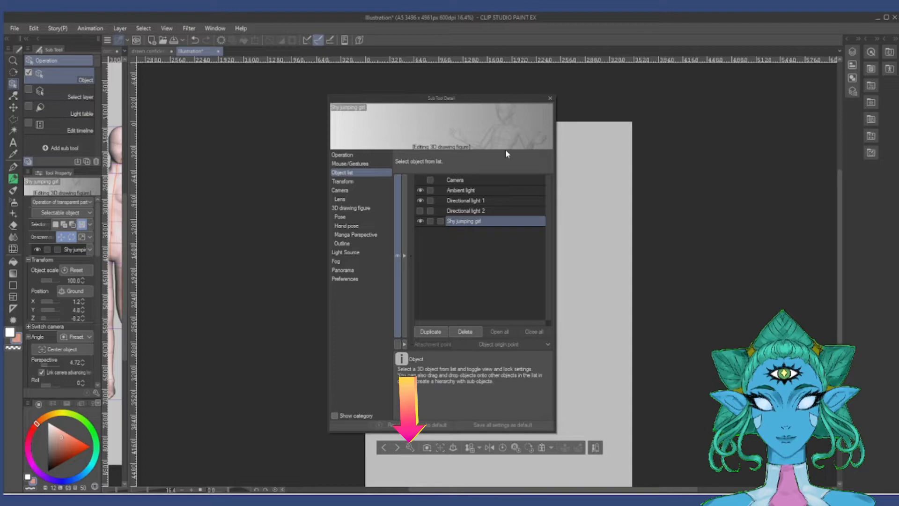
drag(486, 102, 301, 105)
click(159, 186)
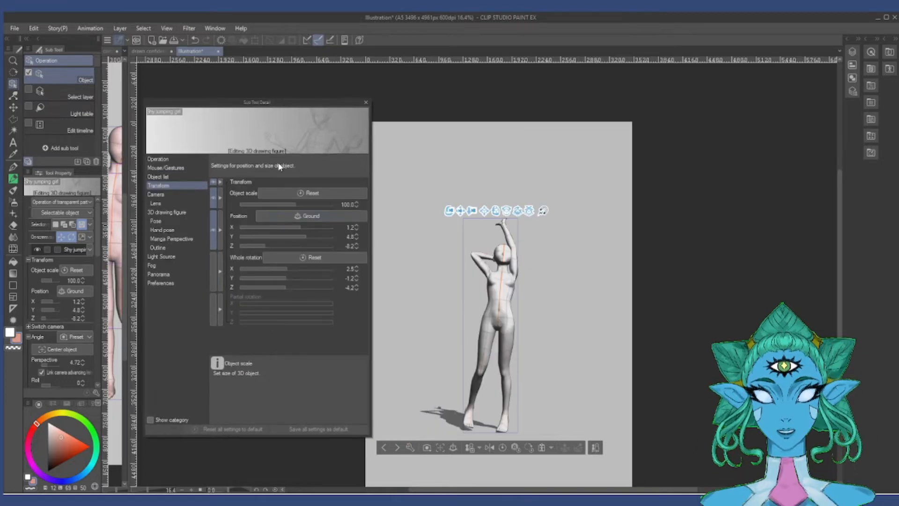
click(164, 194)
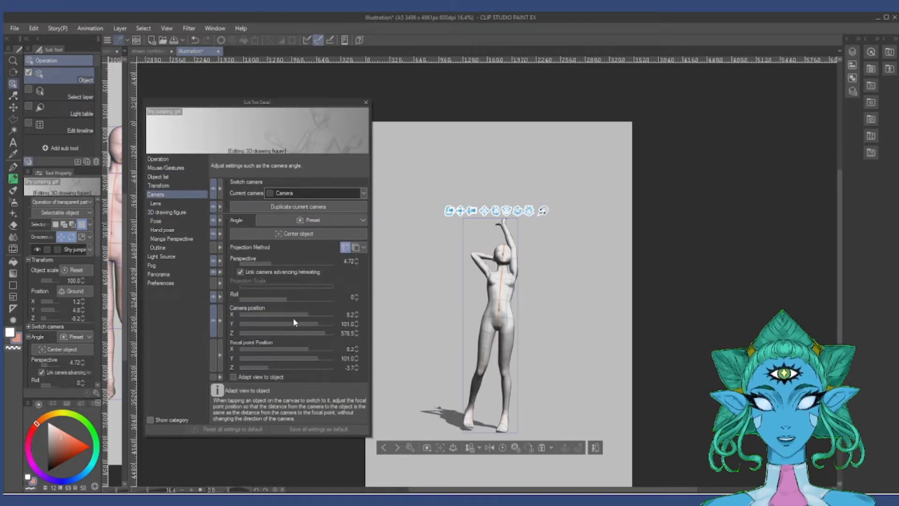
click(156, 203)
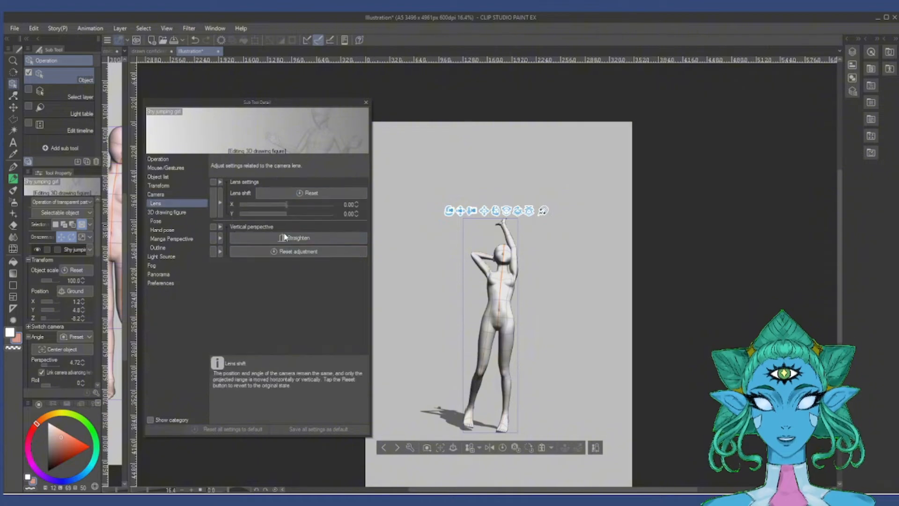
Adjust the 3D drawing figure's full-body shape to 28 vertical and -2 horizontal, and its torso to 4 vertical and -16 horizontal.
click(180, 213)
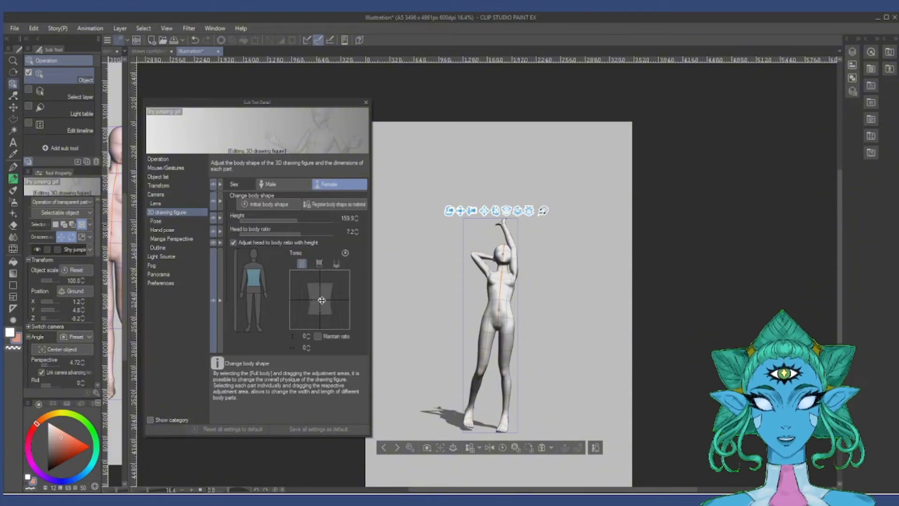
click(236, 282)
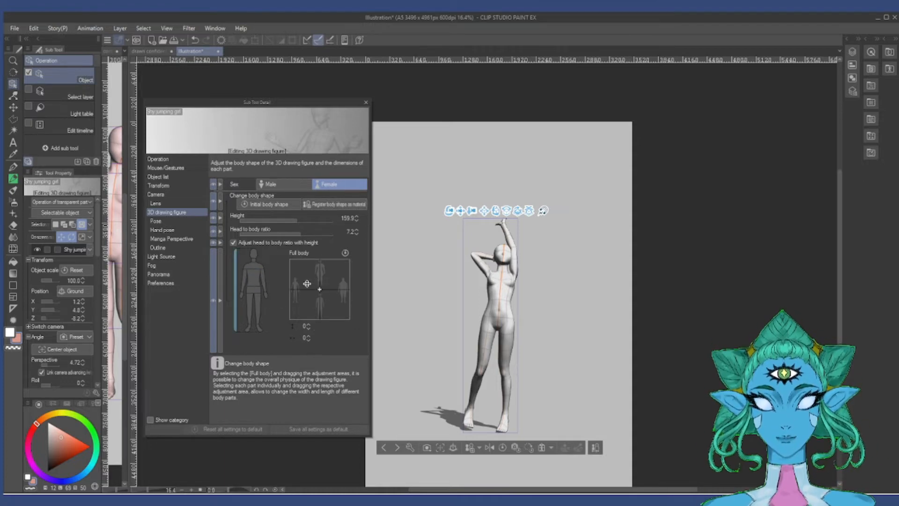
click(329, 278)
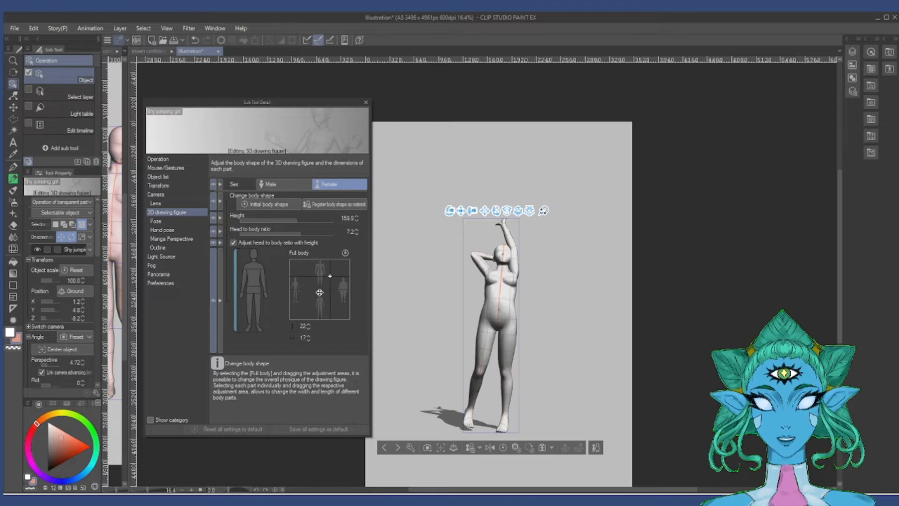
click(313, 275)
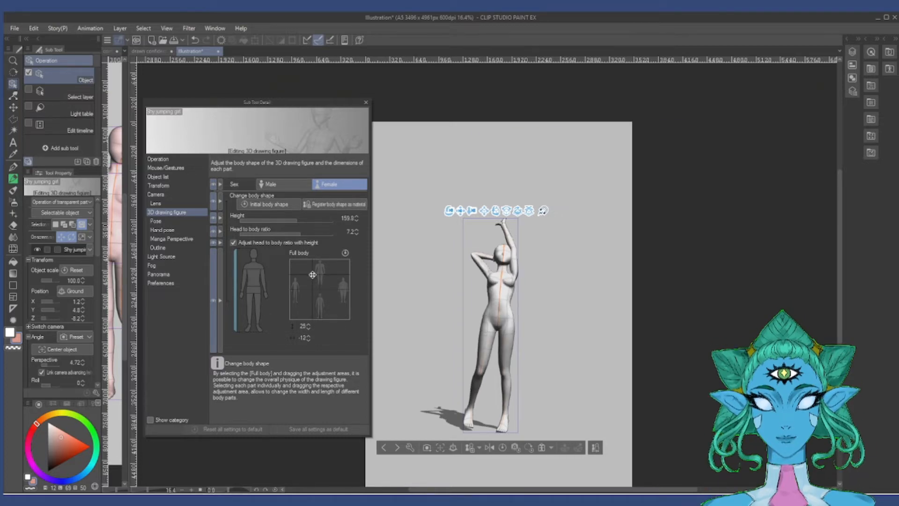
click(319, 271)
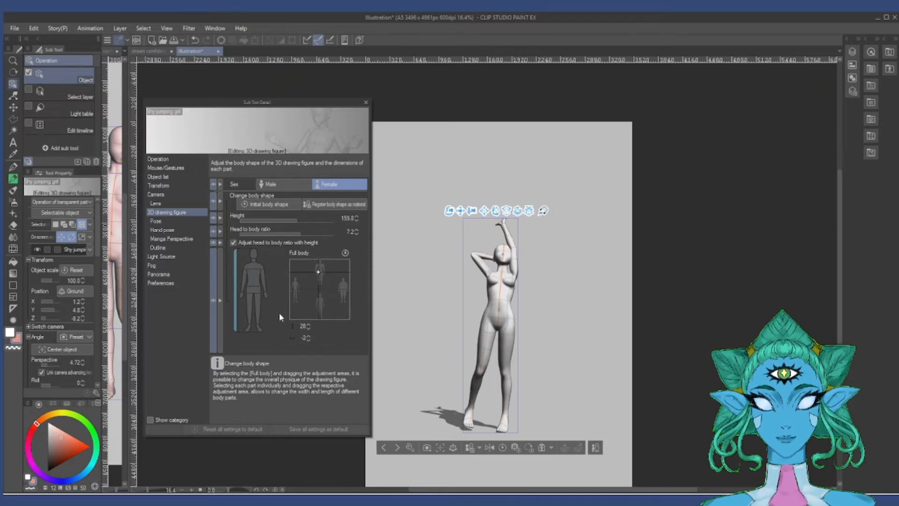
click(254, 277)
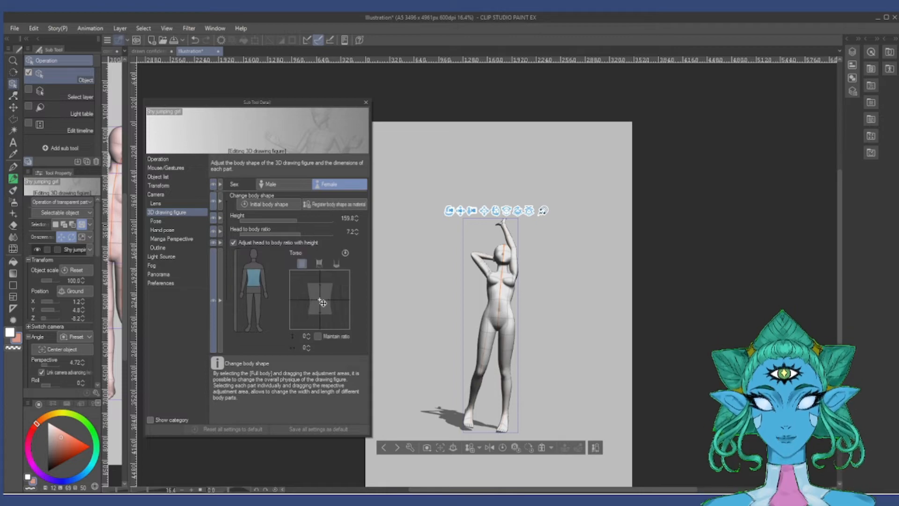
click(312, 298)
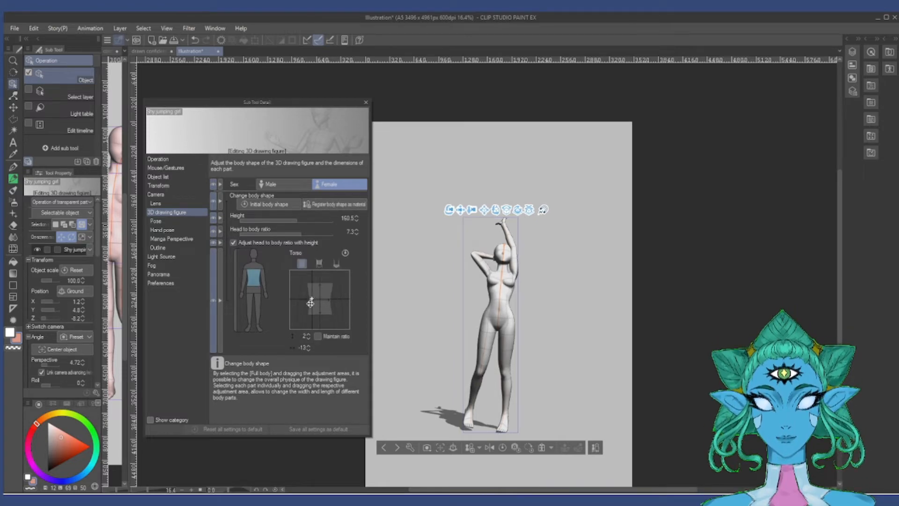
Set the figure's height to 133.9, and its head-to-body ratio to about 6 without linking the ratio to height.
click(314, 220)
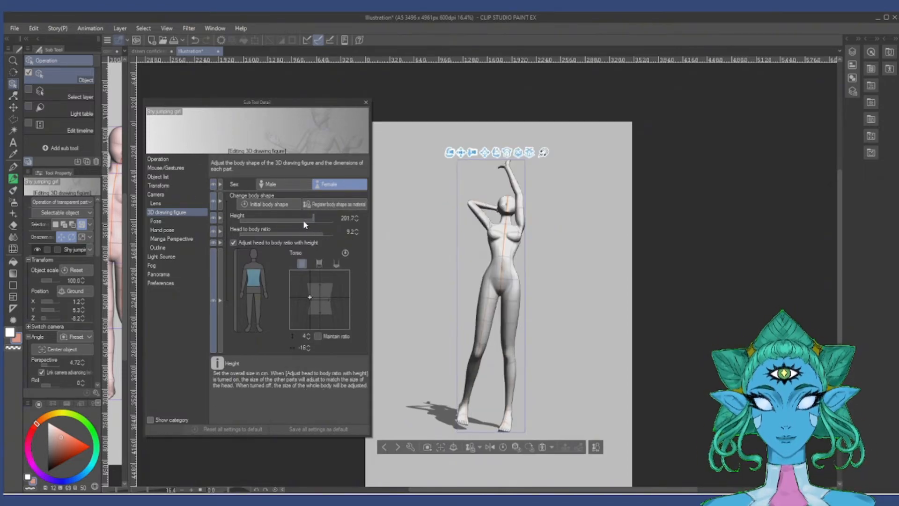
click(280, 219)
drag(284, 220, 287, 220)
mouse_move(294, 234)
mouse_down()
mouse_move(312, 234)
mouse_move(271, 235)
mouse_move(285, 232)
mouse_up()
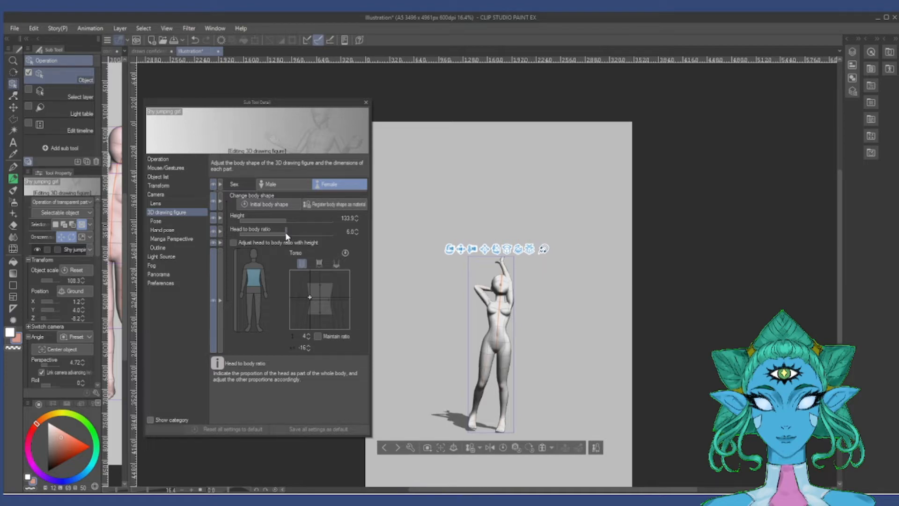
Try the figure without an applied light source and without cast shadows.
click(173, 258)
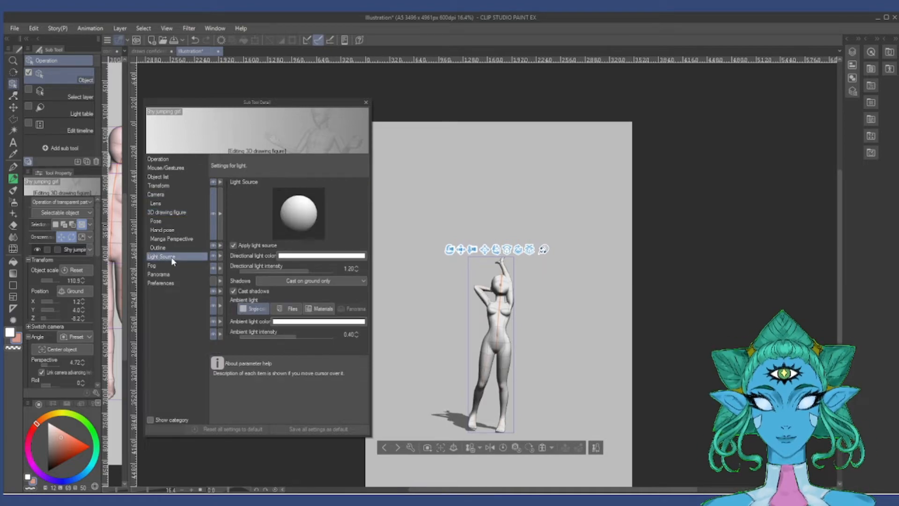
click(234, 247)
mouse_move(401, 354)
mouse_down()
mouse_move(420, 386)
mouse_move(458, 406)
mouse_move(413, 376)
mouse_move(430, 352)
mouse_move(464, 375)
mouse_move(451, 386)
mouse_up()
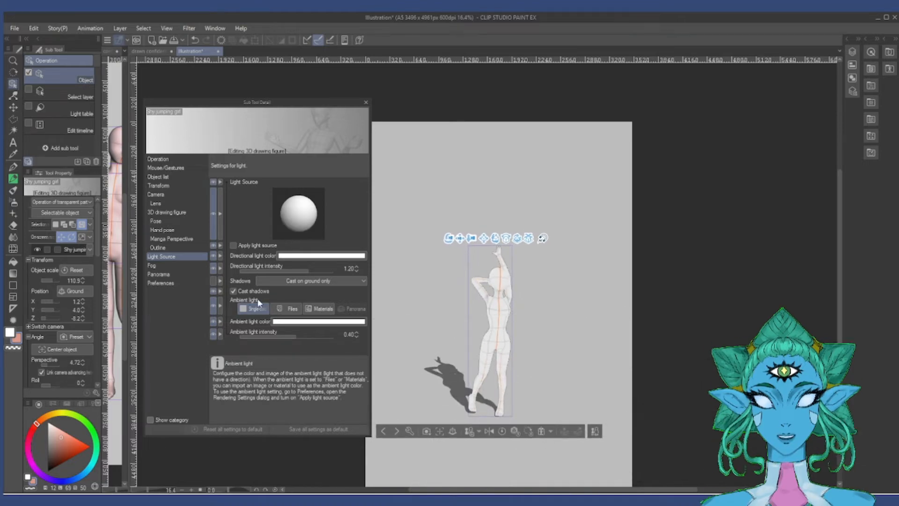
click(234, 291)
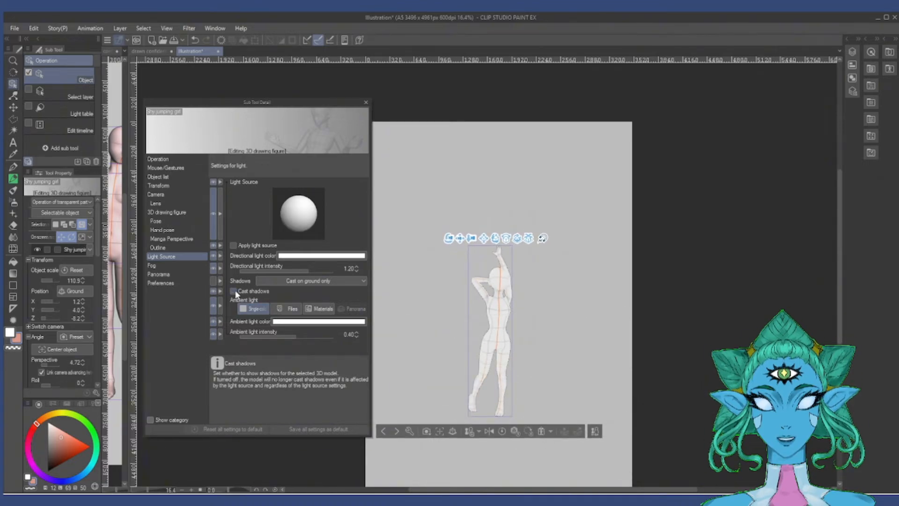
Try casting shadows on 3D models only, reapply the light source, and set the shadows to Off.
click(303, 281)
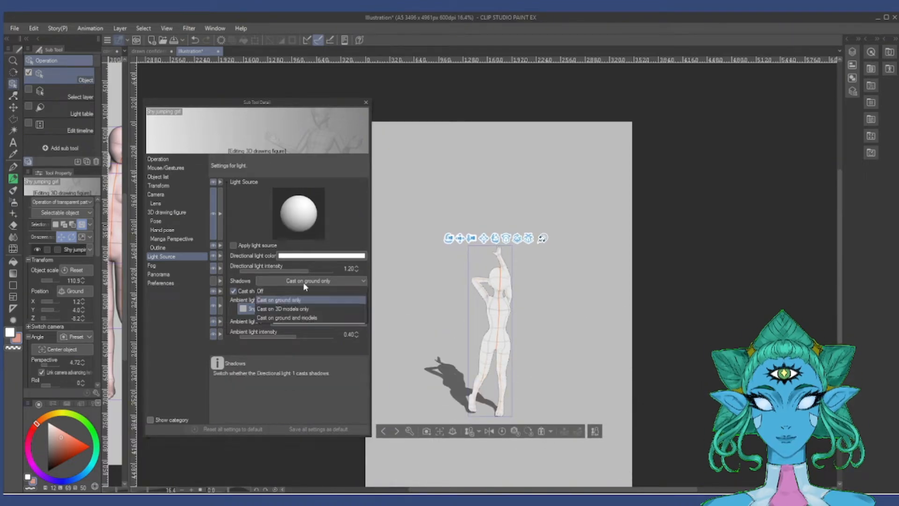
click(296, 309)
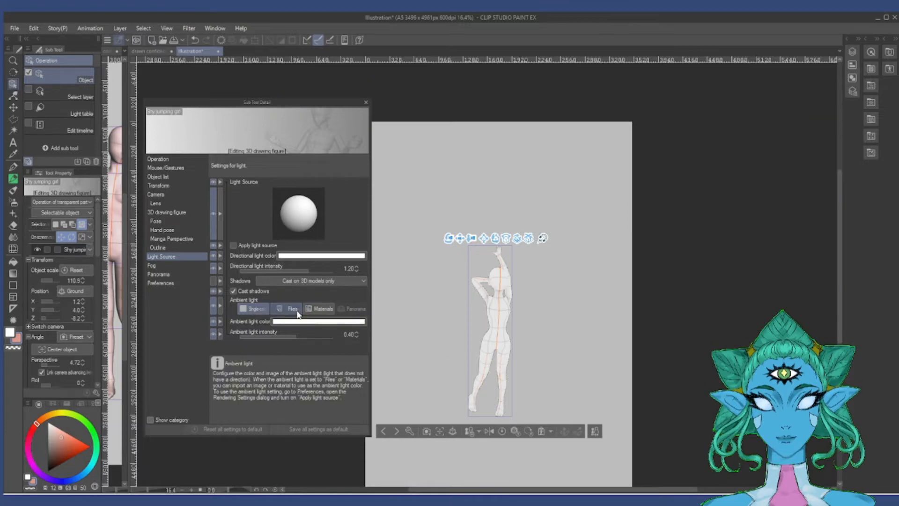
click(243, 247)
click(309, 281)
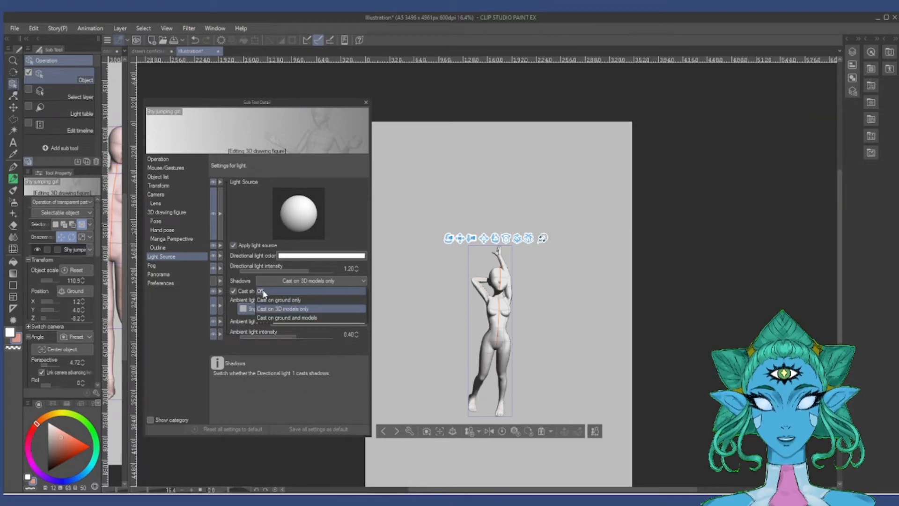
click(281, 289)
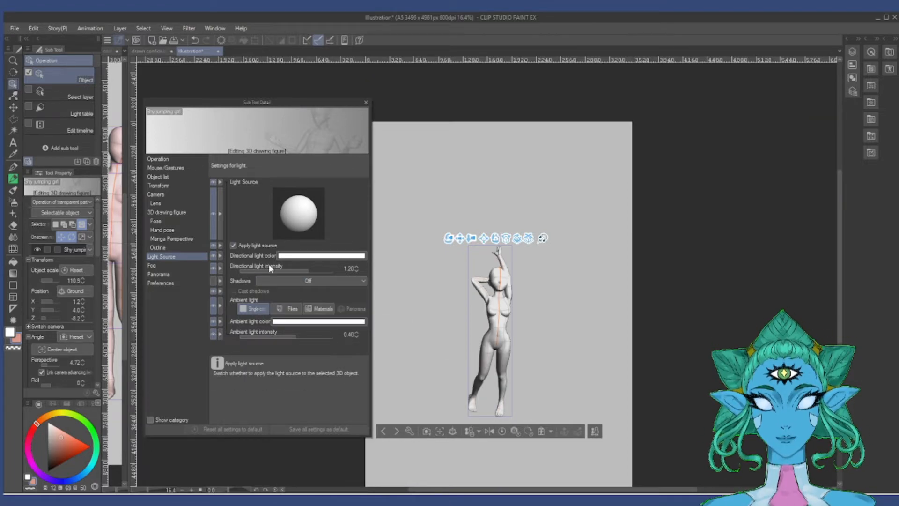
Change the directional light color to a muted pink and stop applying the light source to the figure.
click(310, 256)
click(695, 268)
drag(694, 266, 673, 261)
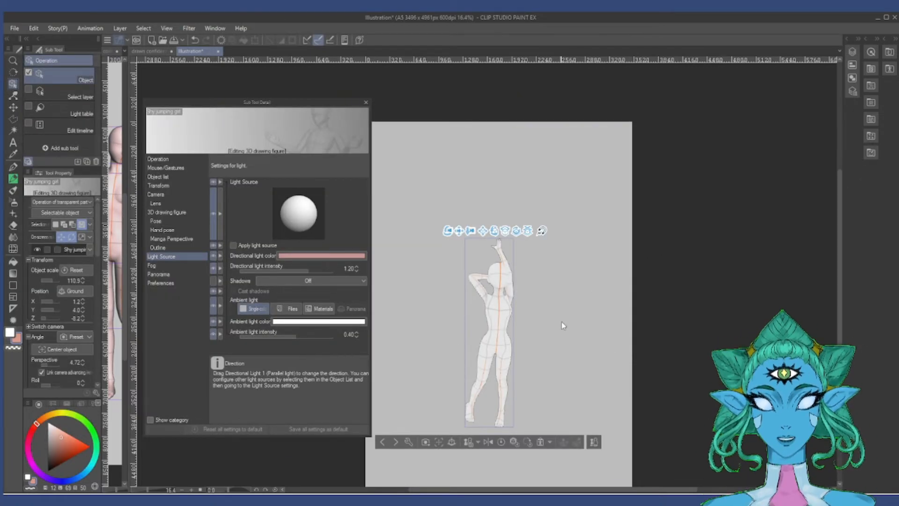
Rotate the figure's thigh on the raised-arm side at the hip to change the leg's pose.
drag(566, 299, 584, 312)
drag(564, 343, 567, 315)
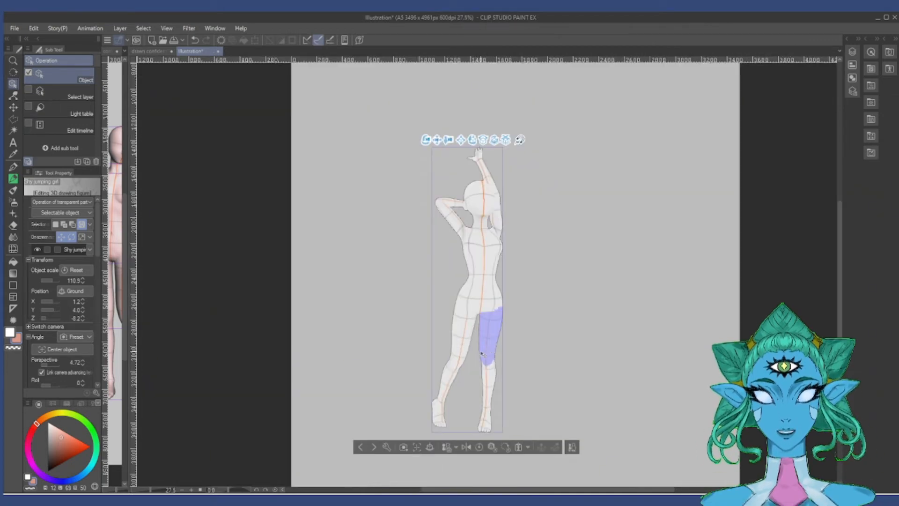
click(490, 341)
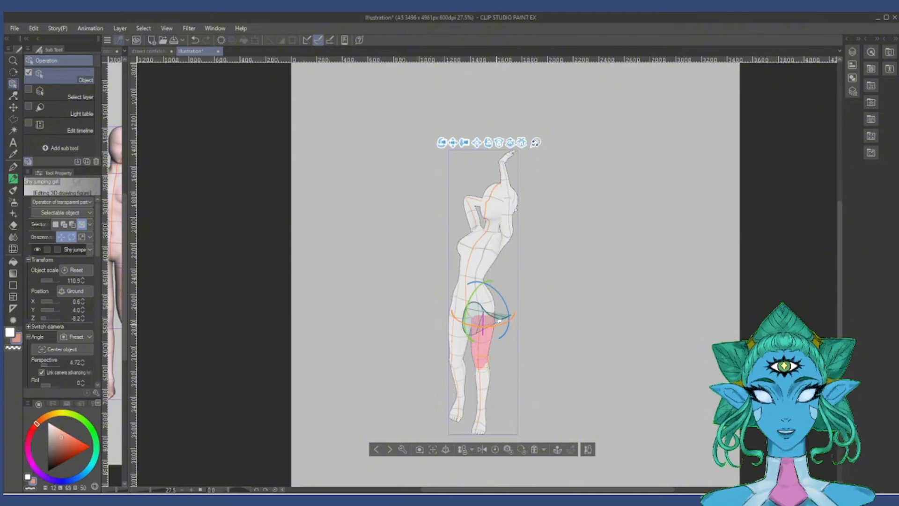
drag(499, 321, 479, 293)
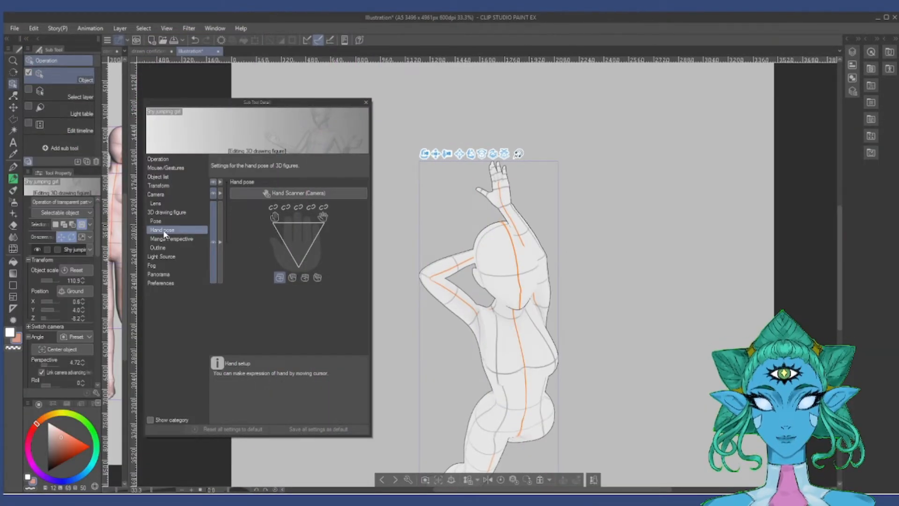
Try a pointing hand pose with the index finger locked, and reopen the raised hand with the finger lock released.
drag(283, 246, 296, 230)
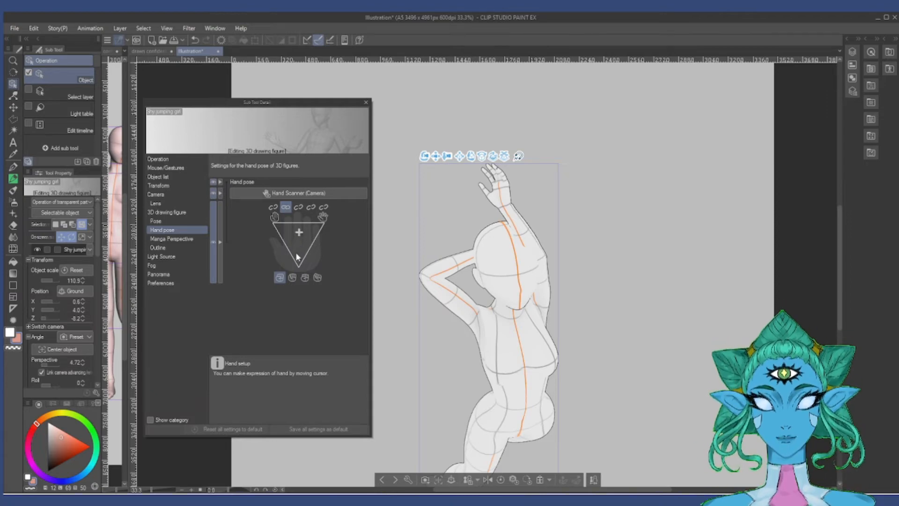
drag(298, 236, 294, 262)
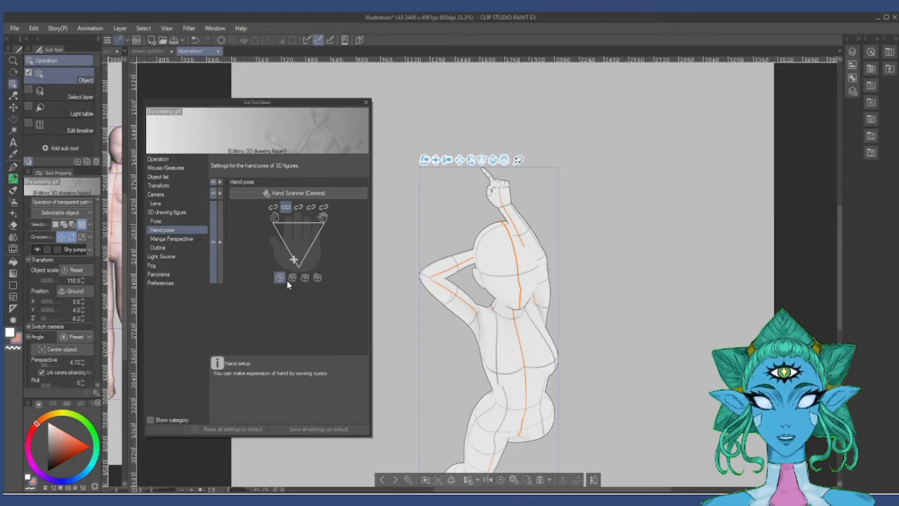
click(292, 278)
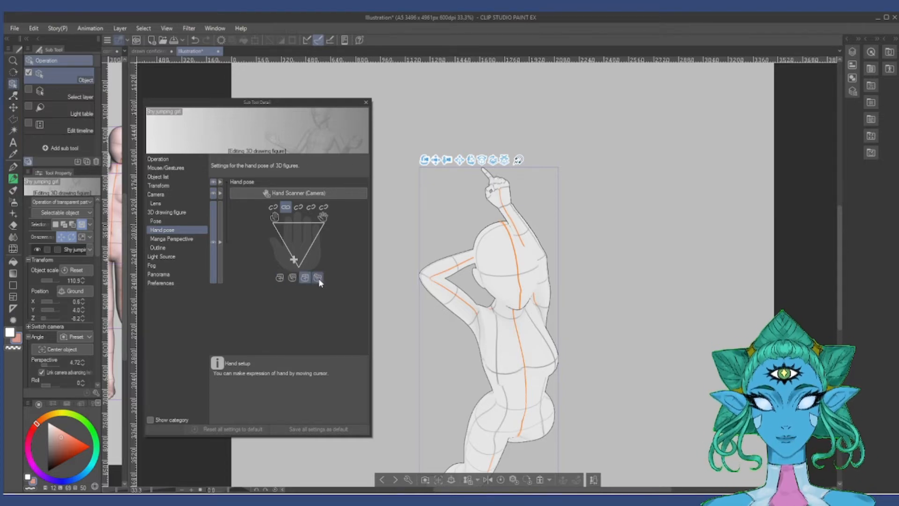
click(318, 278)
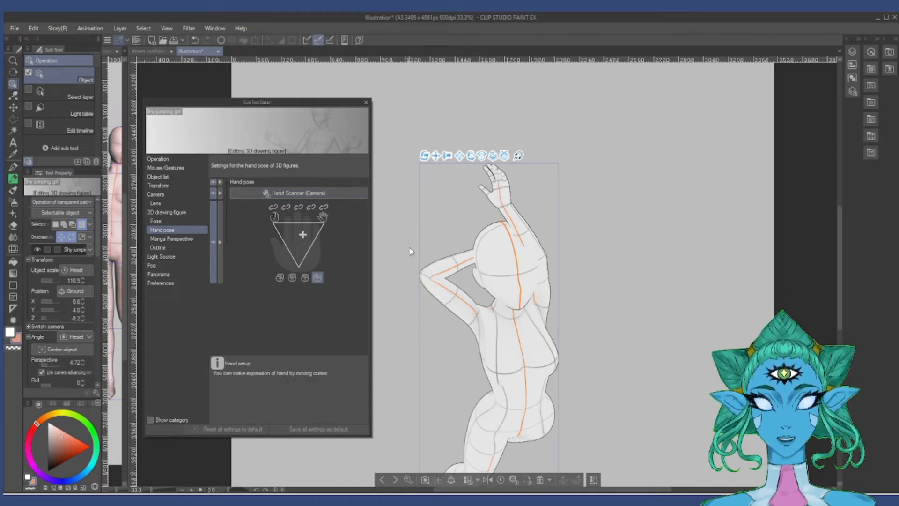
drag(398, 234, 414, 229)
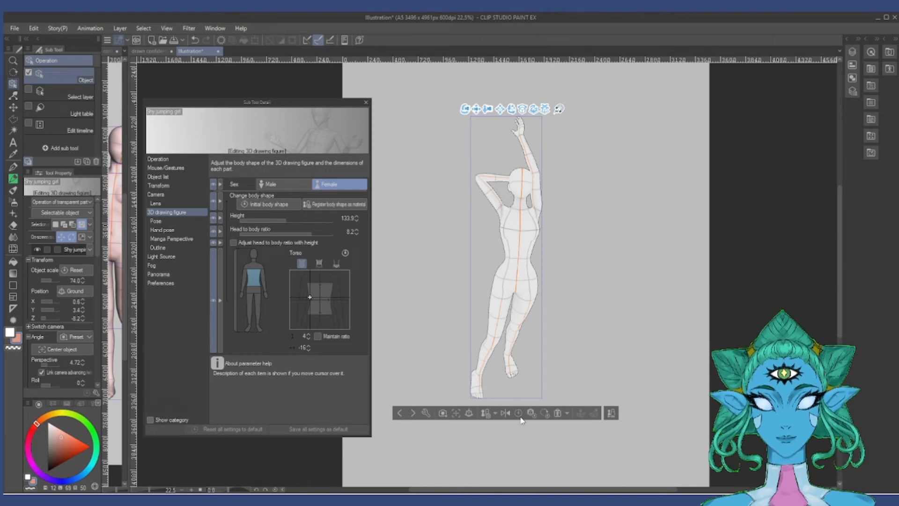
Open the figure's pose registration options, and filter the Entire body pose materials to Created material.
click(496, 414)
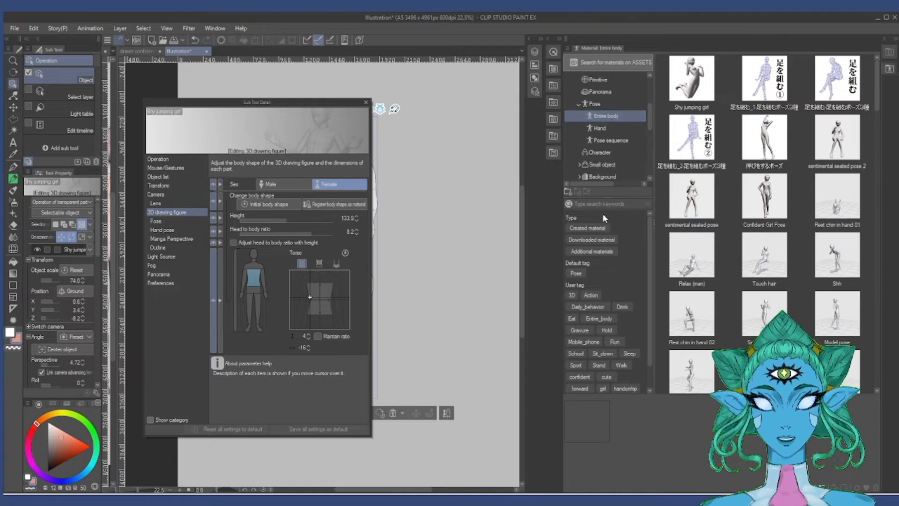
click(581, 227)
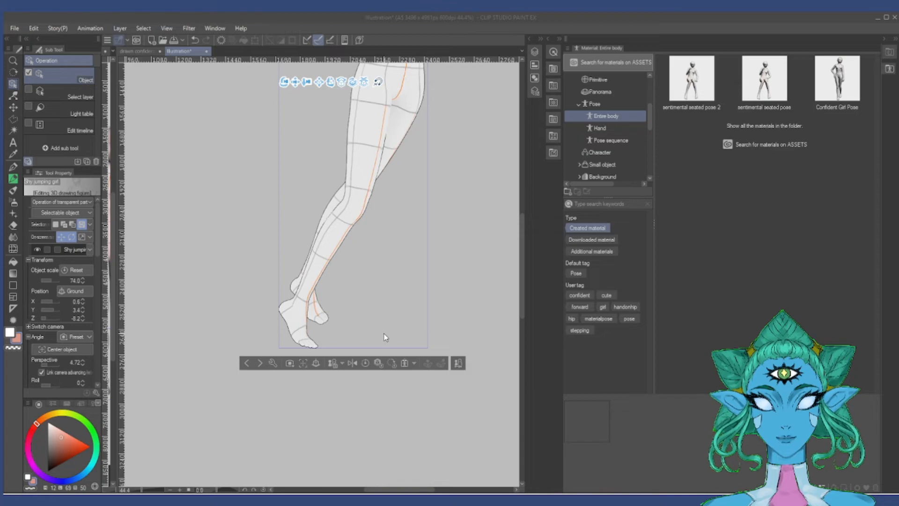
click(415, 364)
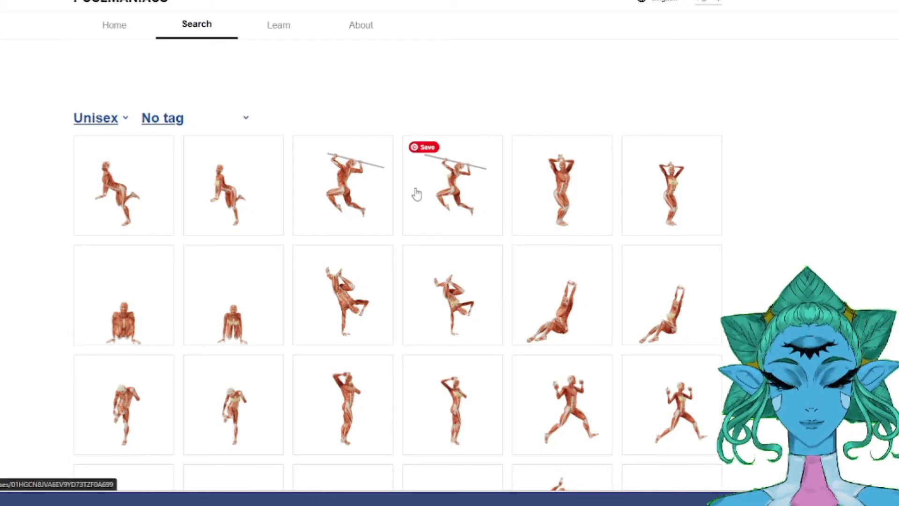
Switch to the PoseManiacs website and browse its gallery of unisex anatomical poses.
scroll(355, 193, down, 10)
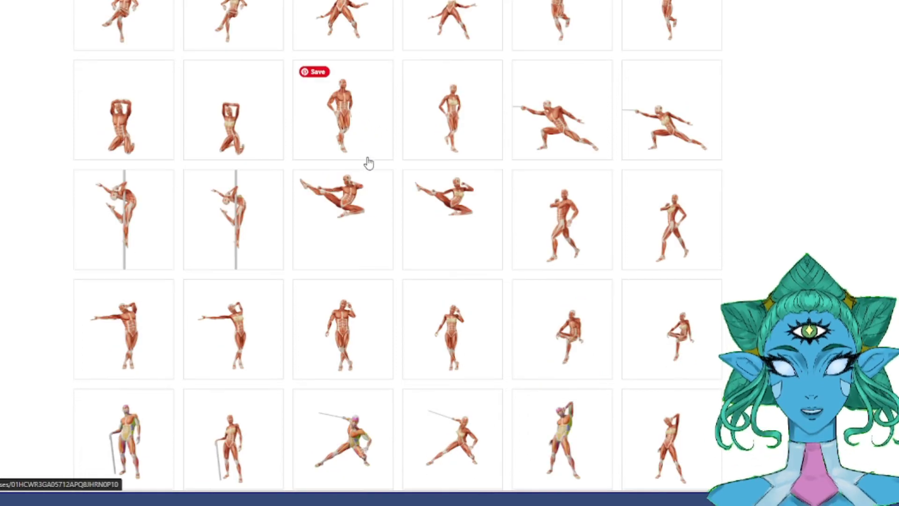
scroll(369, 163, down, 4)
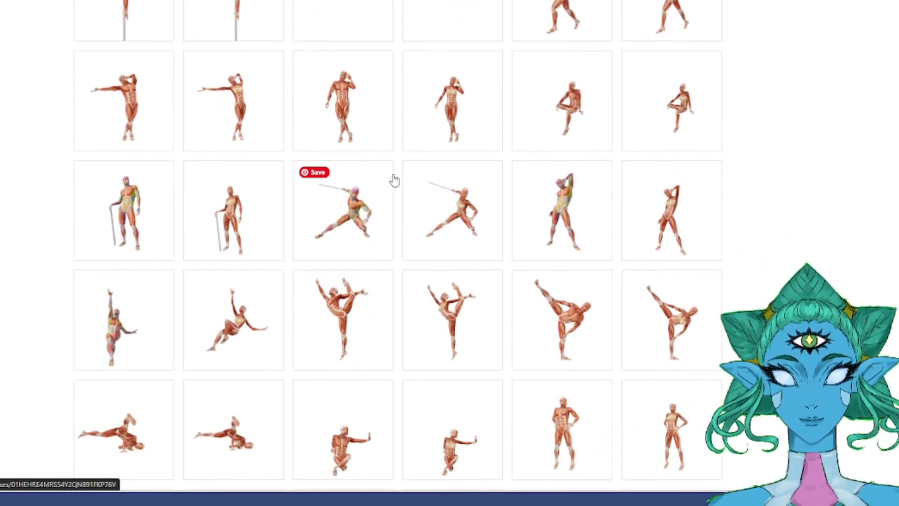
scroll(410, 194, down, 3)
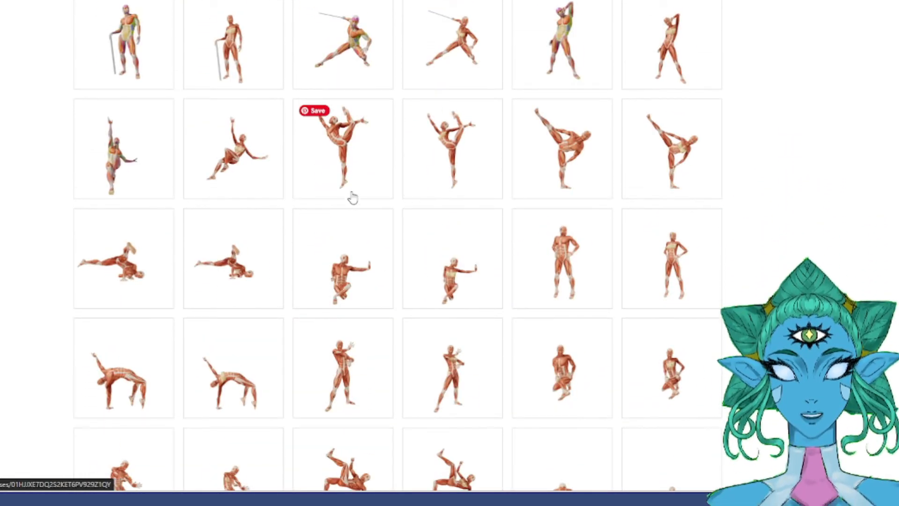
Open the rhythmic gymnastics pose with one leg raised (Pose 0000890) and send it to the figure in Clip Studio Paint.
click(352, 164)
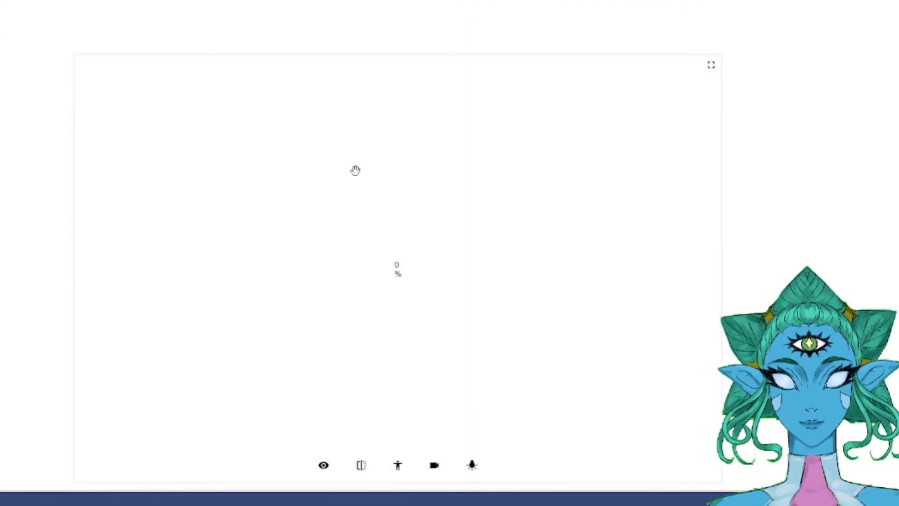
scroll(764, 234, down, 2)
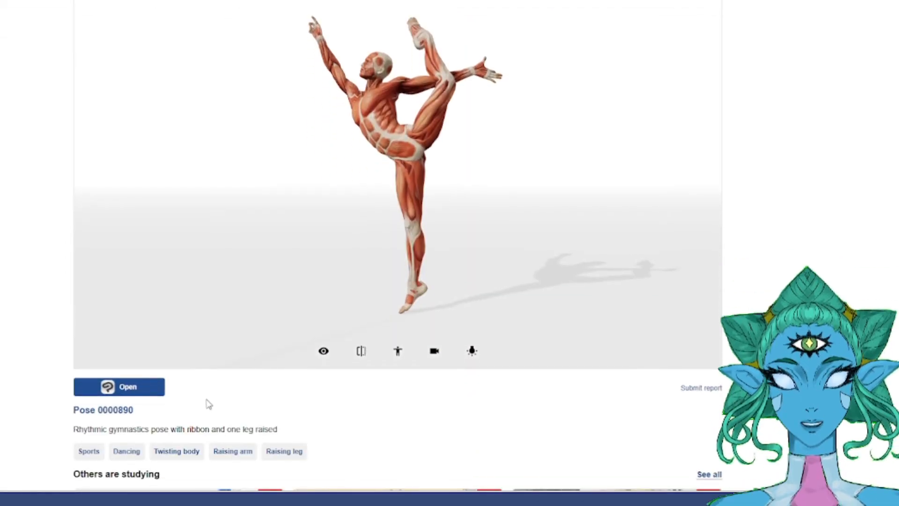
click(135, 390)
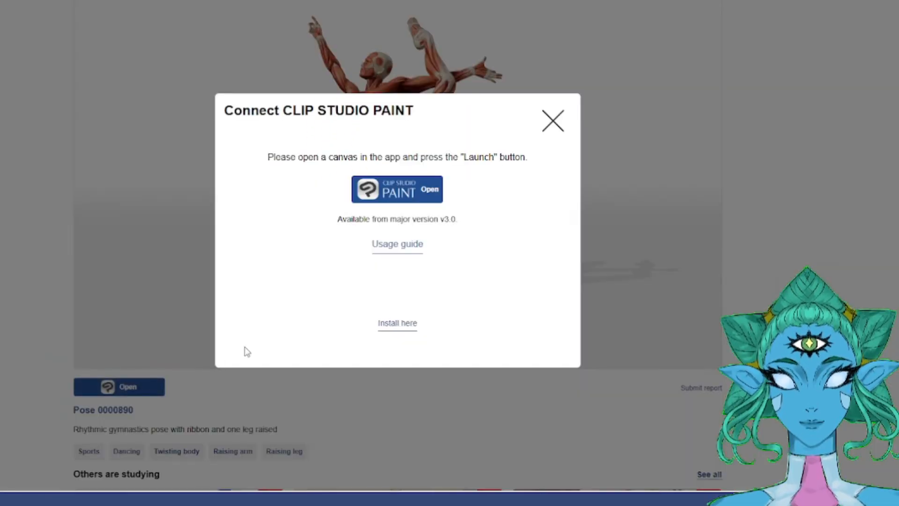
click(428, 196)
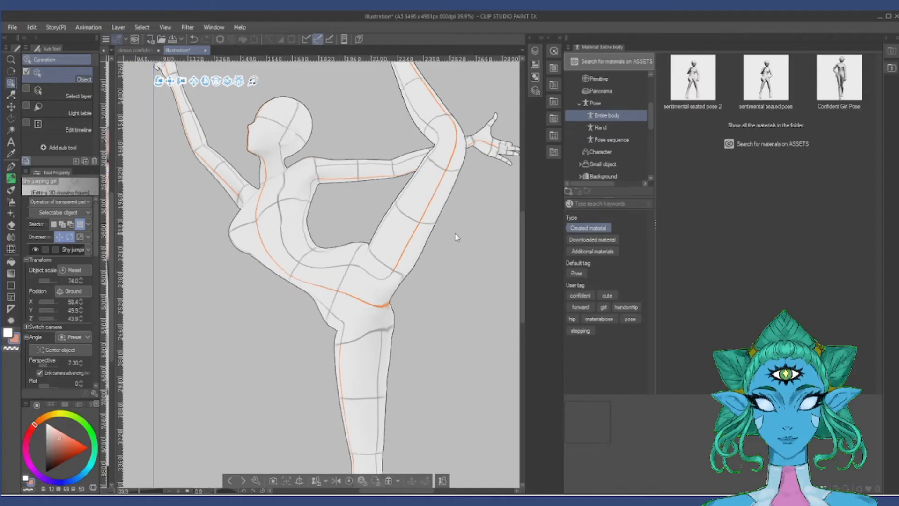
scroll(456, 229, down, 2)
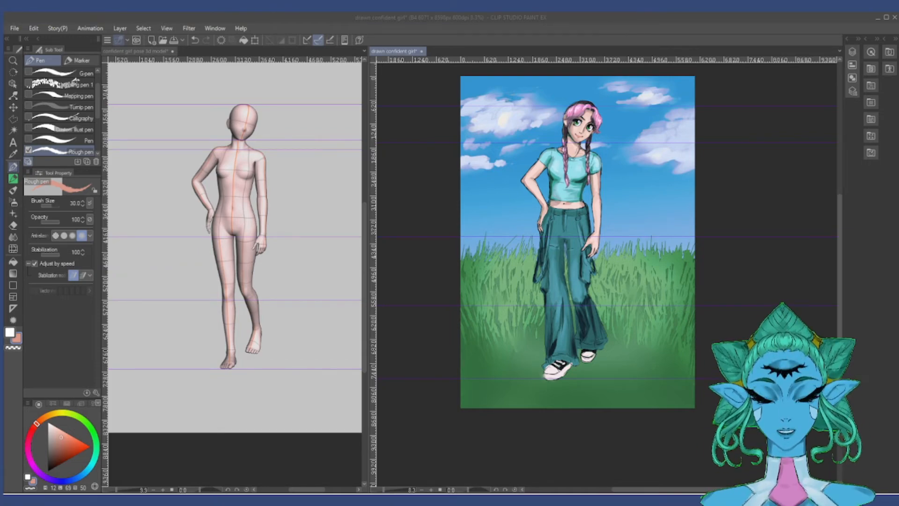
Tile the 3D model canvas and the drawn confident girl canvas side by side, and narrow the 3D model's pane.
click(369, 174)
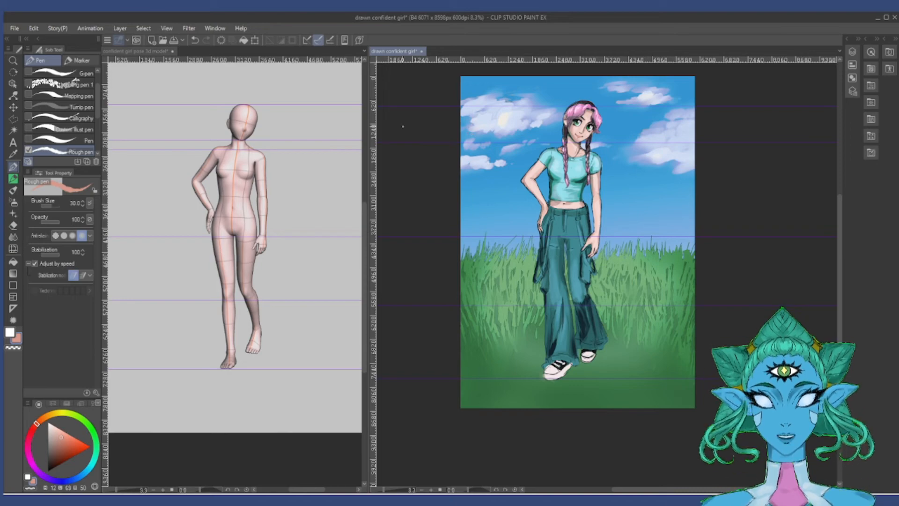
click(217, 27)
mouse_move(240, 40)
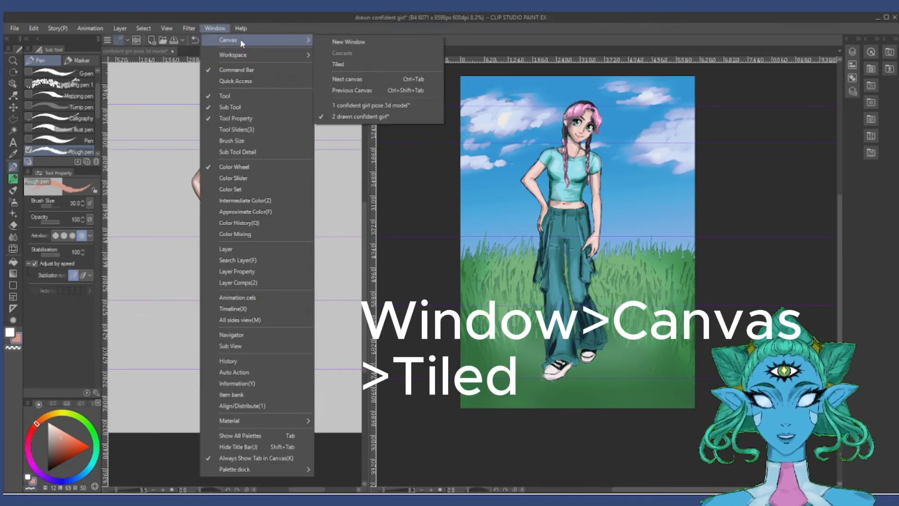
click(350, 65)
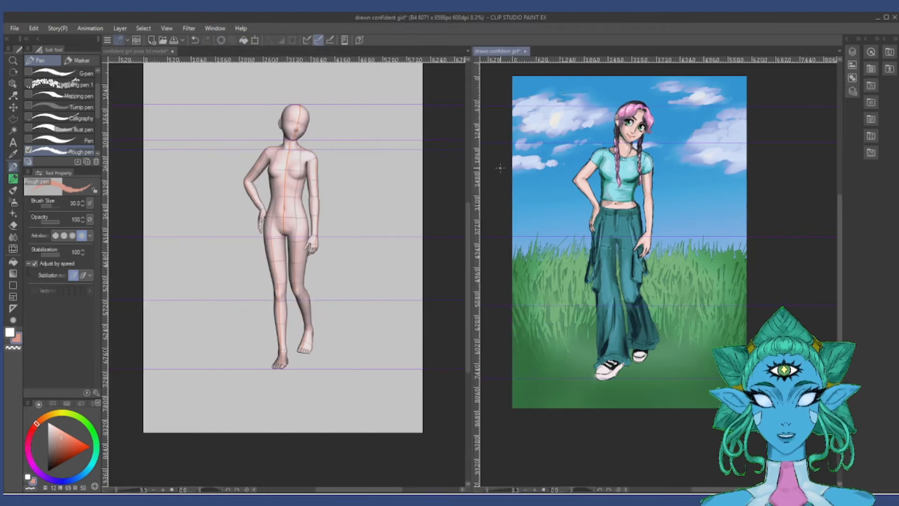
drag(471, 190, 267, 176)
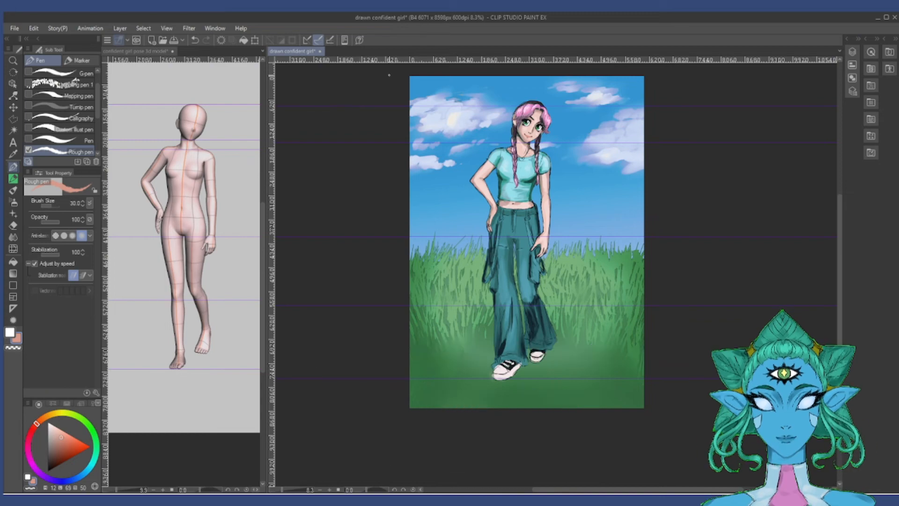
Check the Ruler Bar setting in the view options for the drawing canvas.
click(167, 29)
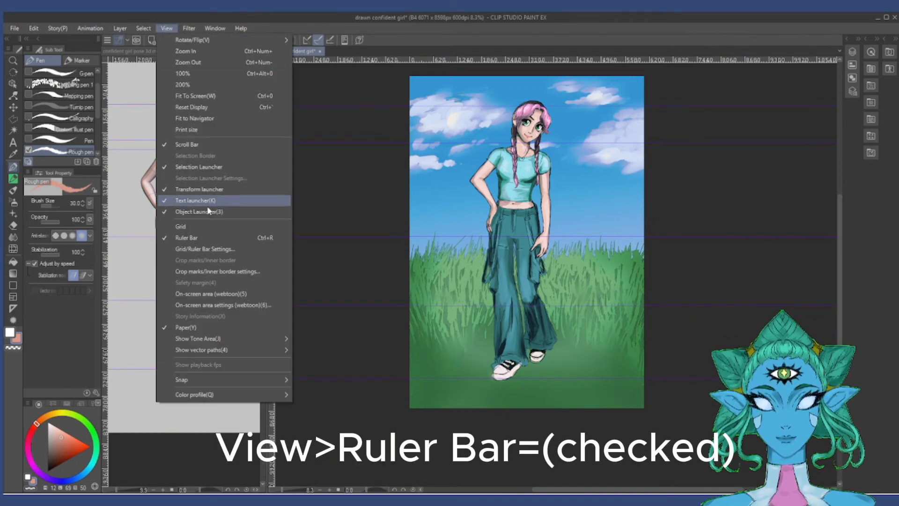